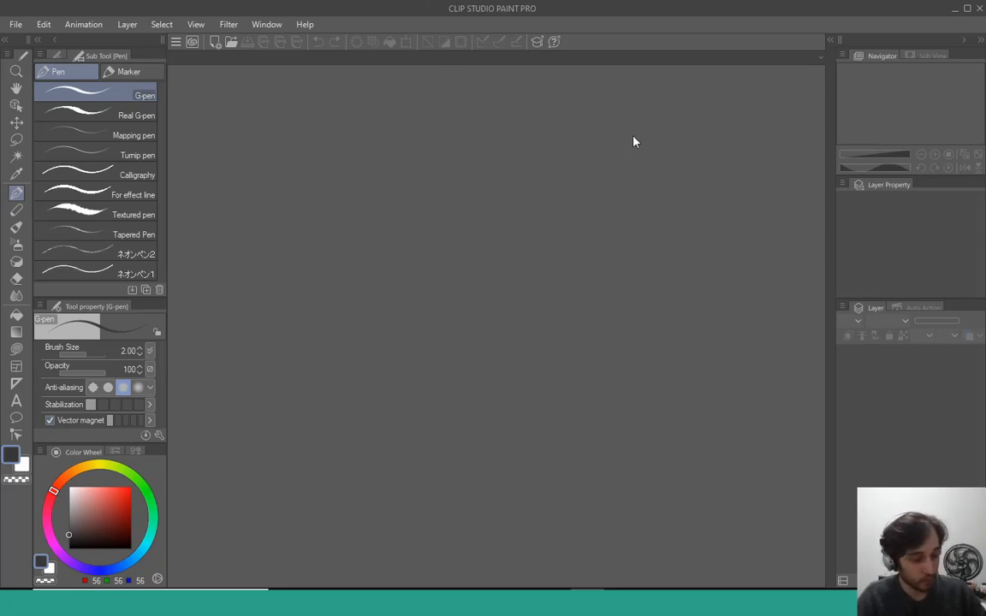
Step: Create a new A5 illustration canvas of 1748 x 2480 px at 300 dpi
key("ctrl+n")
left_click(529, 94)
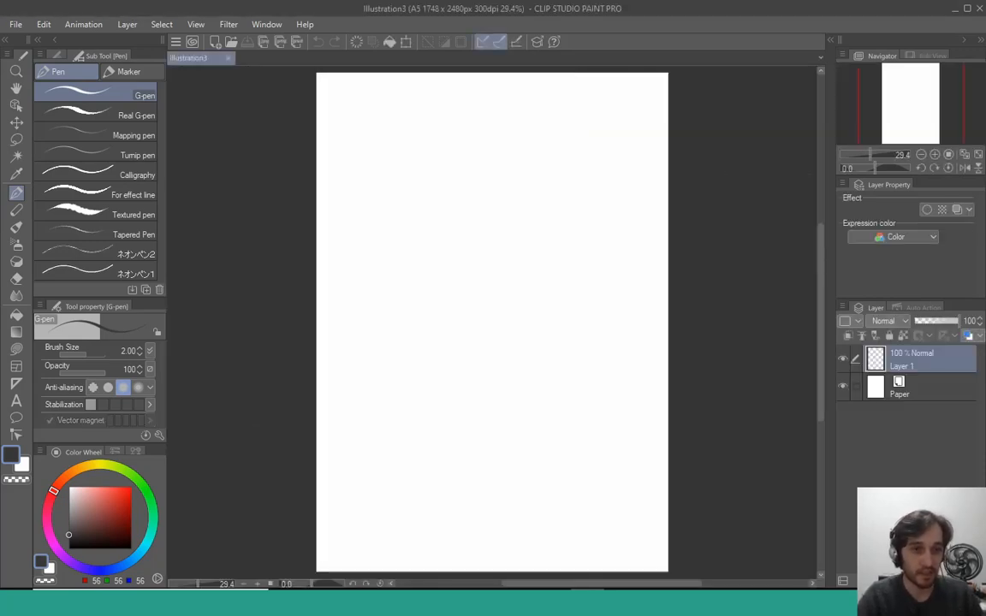
left_click_drag(425, 209, 379, 244)
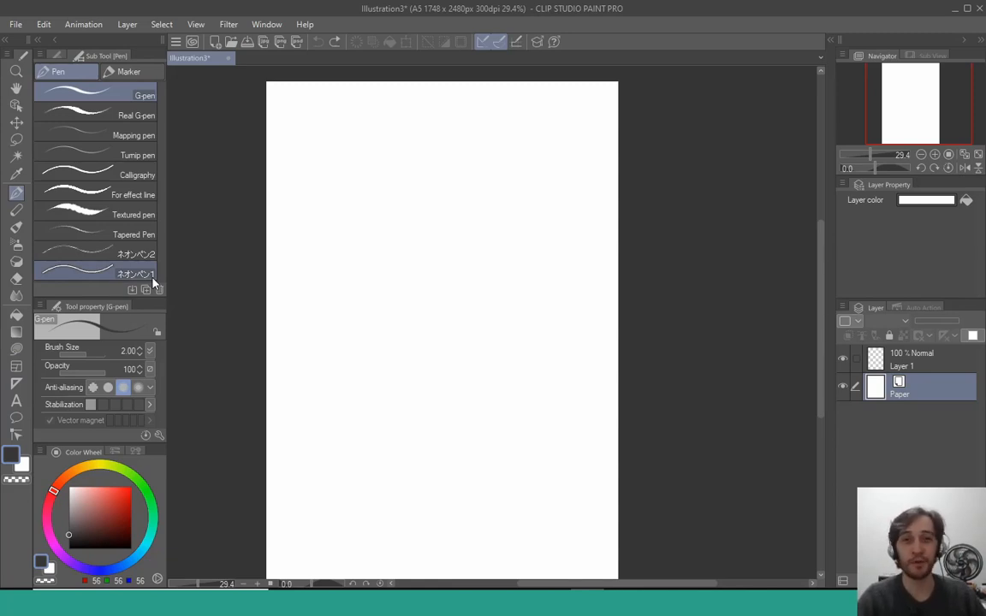
Step: Add a one-point perspective ruler with its vanishing point in the upper part of the page, slightly left of centre
left_click(16, 384)
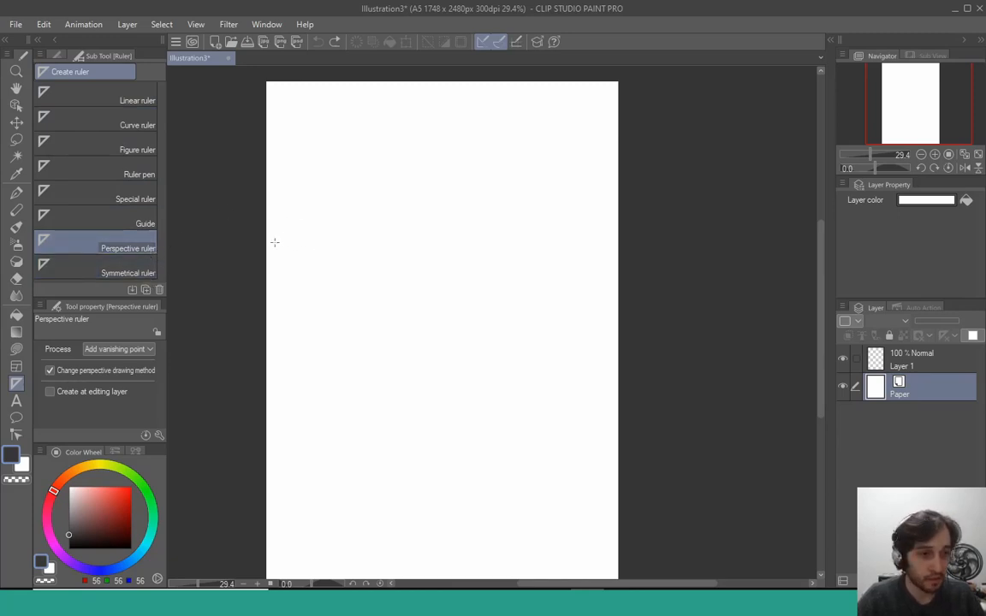
left_click_drag(260, 244, 306, 233)
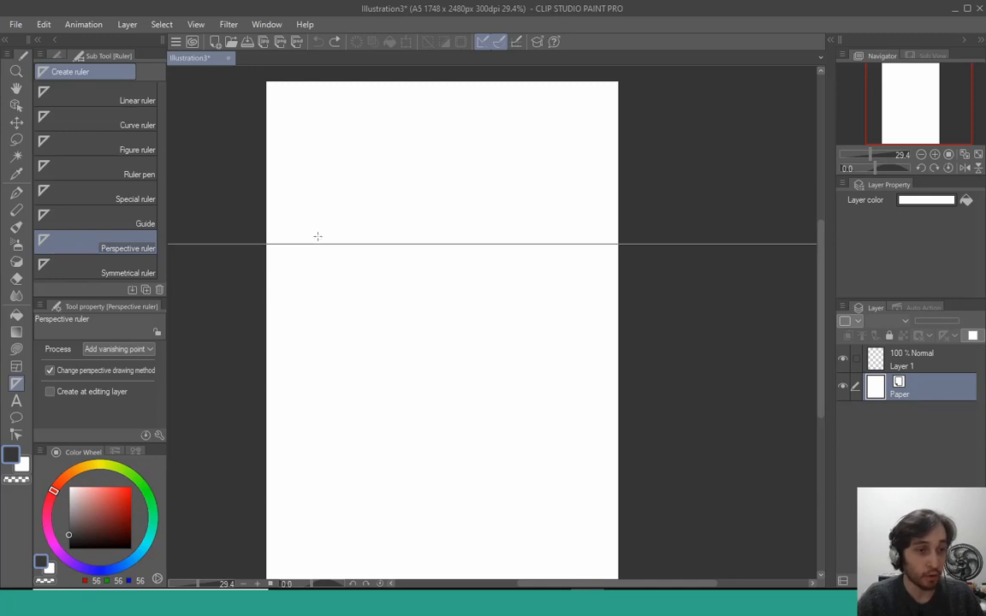
left_click_drag(317, 237, 337, 269)
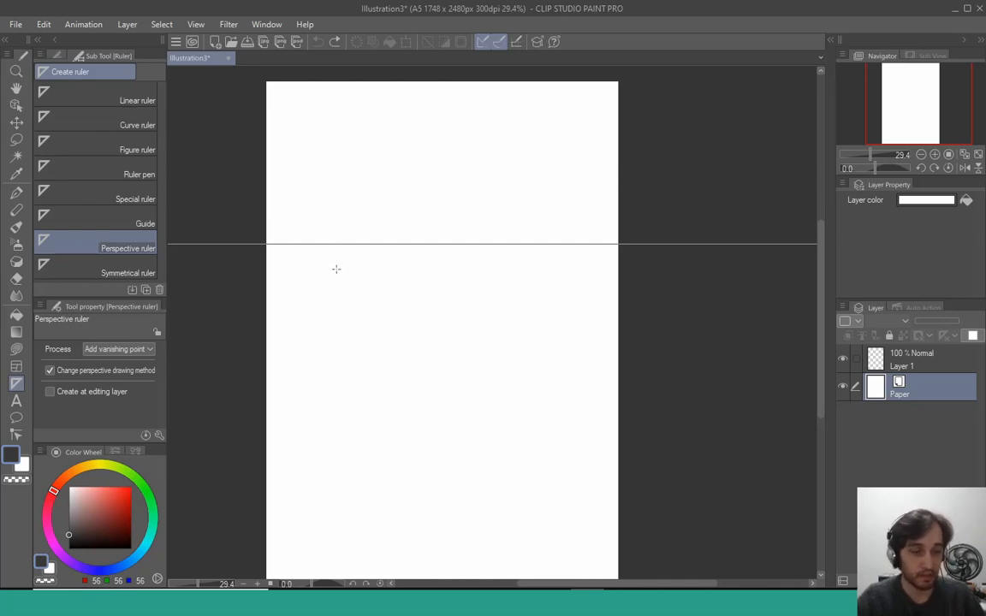
left_click_drag(514, 283, 517, 310)
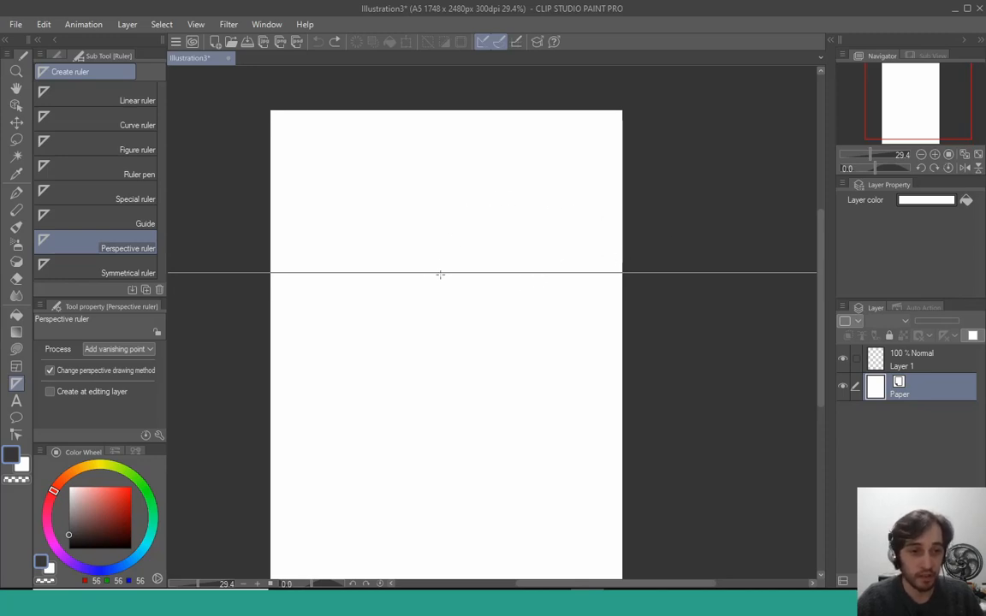
left_click_drag(440, 273, 438, 249)
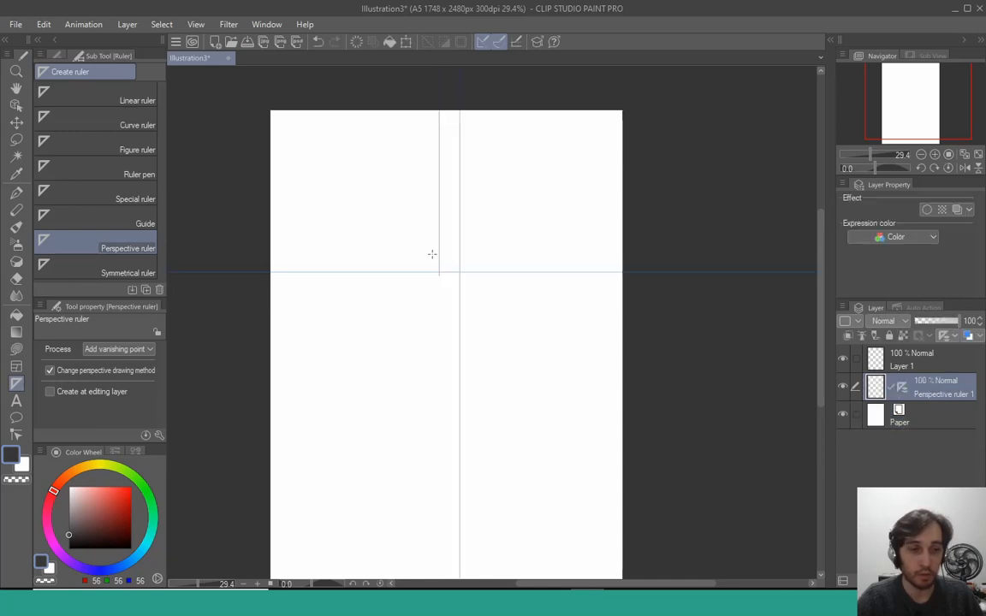
scroll(422, 357, "up", 1)
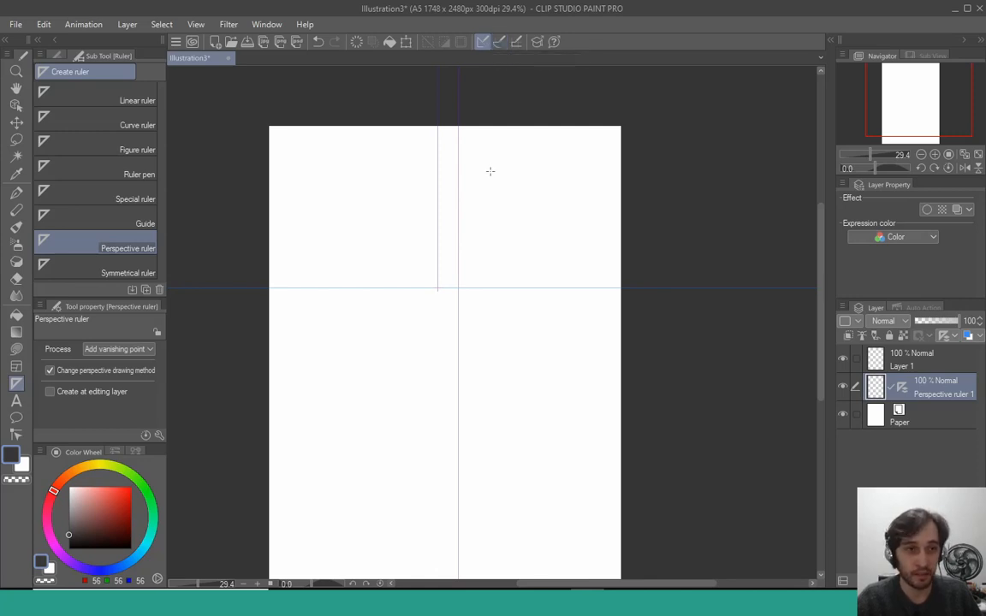
Step: Draw several freehand G-pen curves on Layer 1 with special ruler snapping off
key("p")
left_click(924, 364)
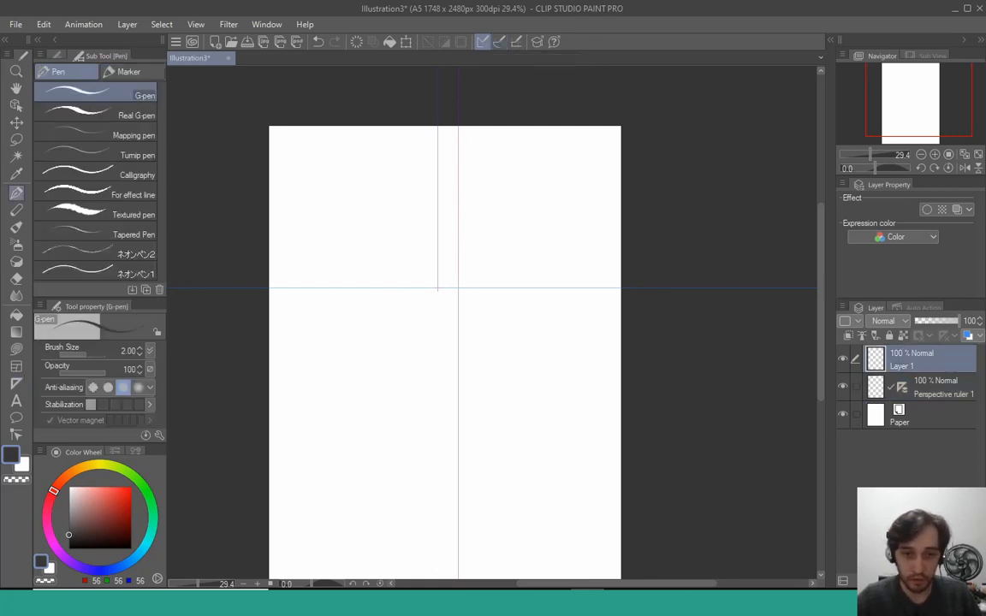
mouse_move(328, 143)
left_mouse_down()
mouse_move(389, 253)
mouse_move(390, 273)
mouse_move(447, 193)
mouse_move(575, 158)
left_mouse_up()
mouse_move(484, 261)
left_mouse_down()
mouse_move(376, 326)
mouse_move(552, 402)
left_mouse_up()
left_click_drag(512, 325, 569, 368)
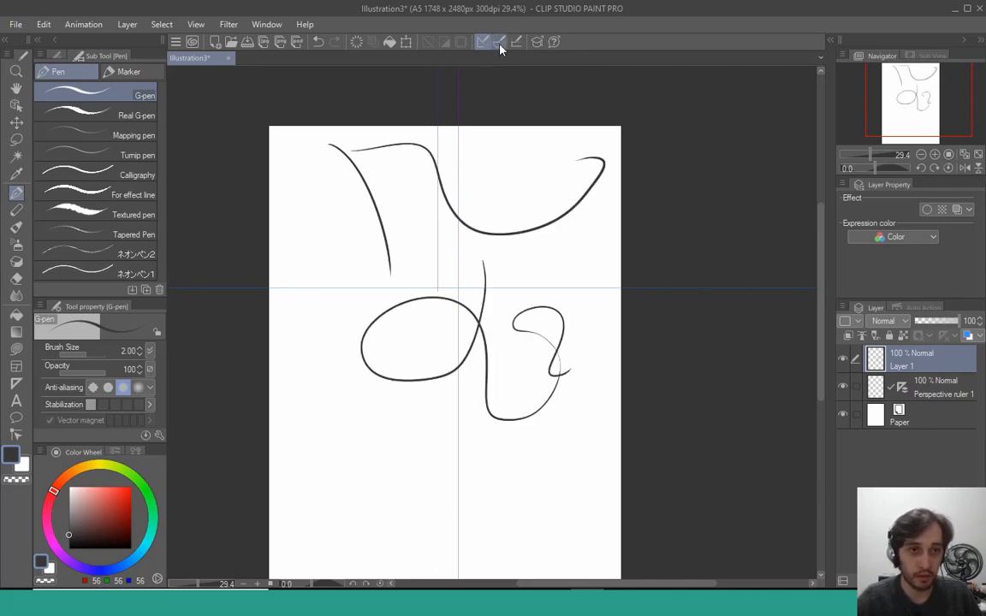
Step: Turn on snapping to the special ruler and draw test lines on Layer 1 toward the vanishing point, horizontally and vertically
left_click(499, 41)
left_click_drag(530, 162, 270, 390)
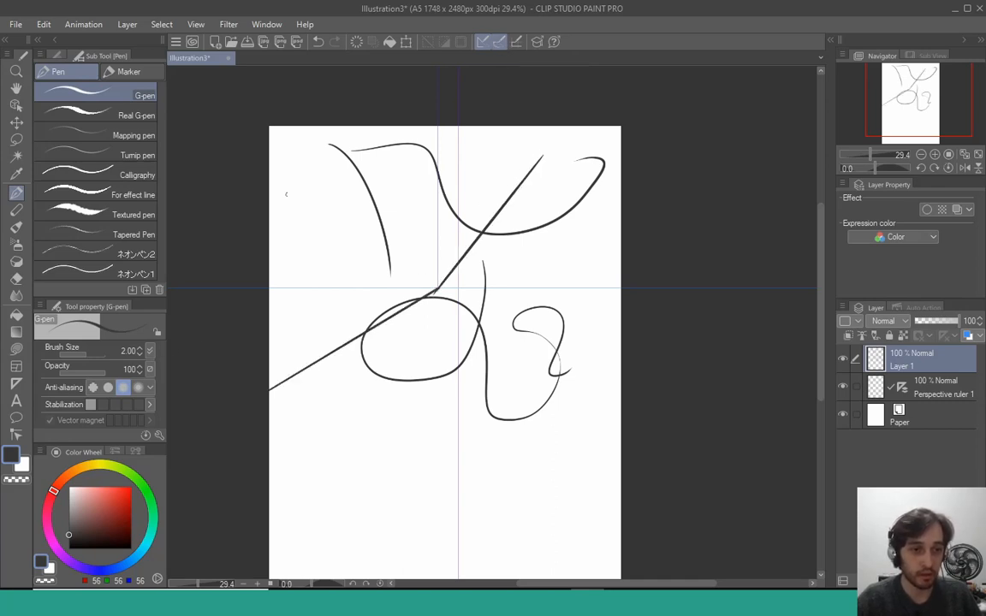
left_click_drag(284, 195, 619, 276)
left_click_drag(359, 276, 469, 276)
left_click_drag(402, 379, 621, 379)
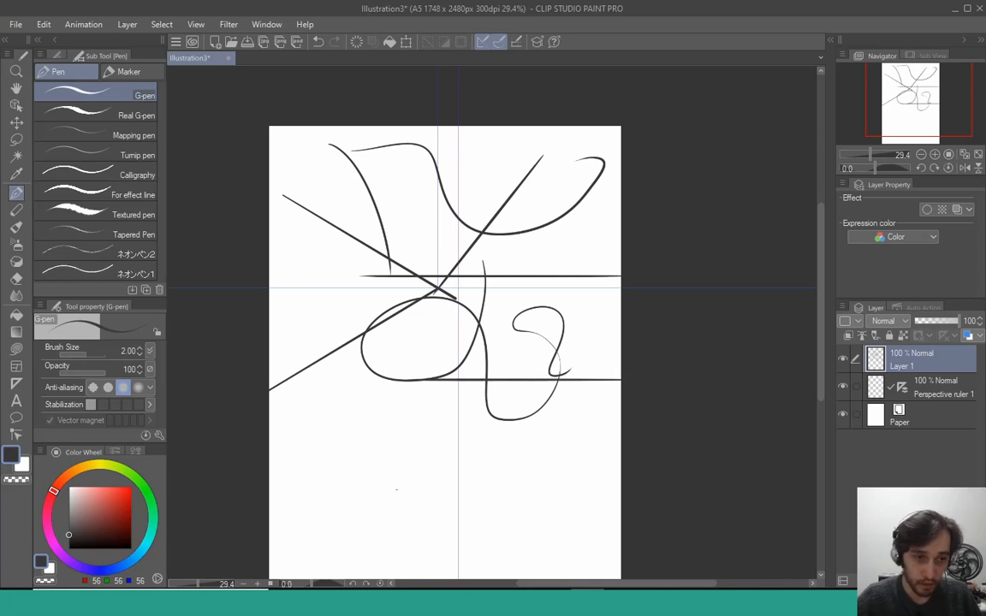
left_click_drag(400, 248, 400, 492)
left_click_drag(279, 305, 481, 306)
left_click_drag(560, 396, 414, 276)
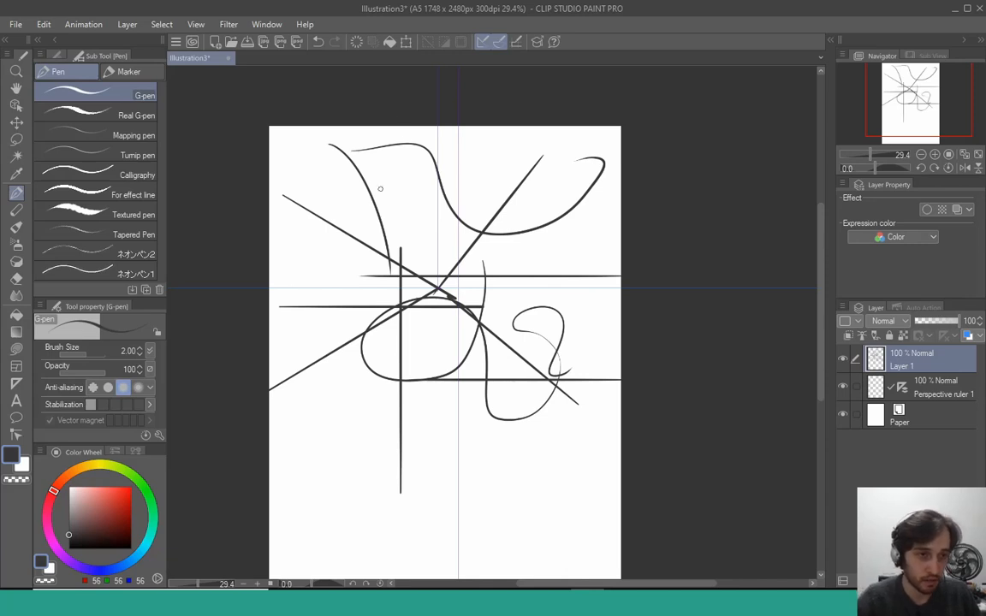
Step: Clear all strokes from Layer 1 and draw test lines that snap toward the vanishing point
key("Delete")
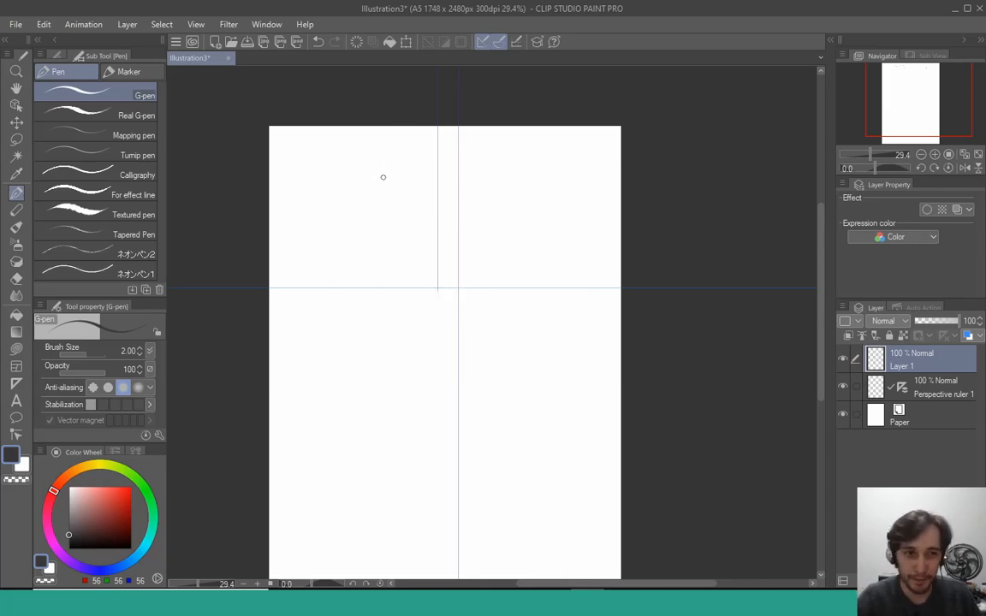
left_click_drag(312, 132, 408, 250)
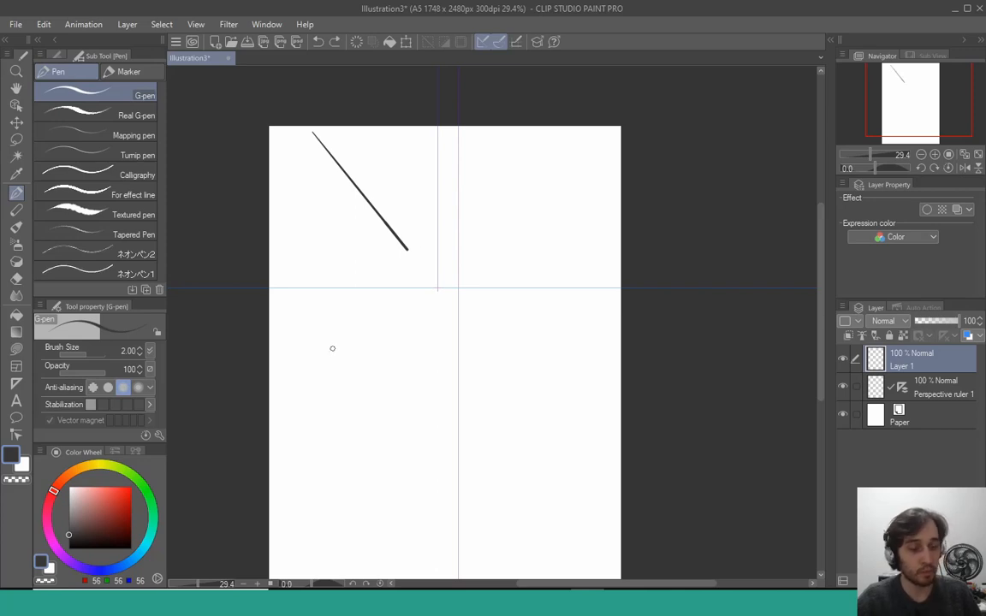
mouse_move(322, 184)
left_mouse_down()
mouse_move(322, 432)
mouse_move(493, 430)
left_mouse_up()
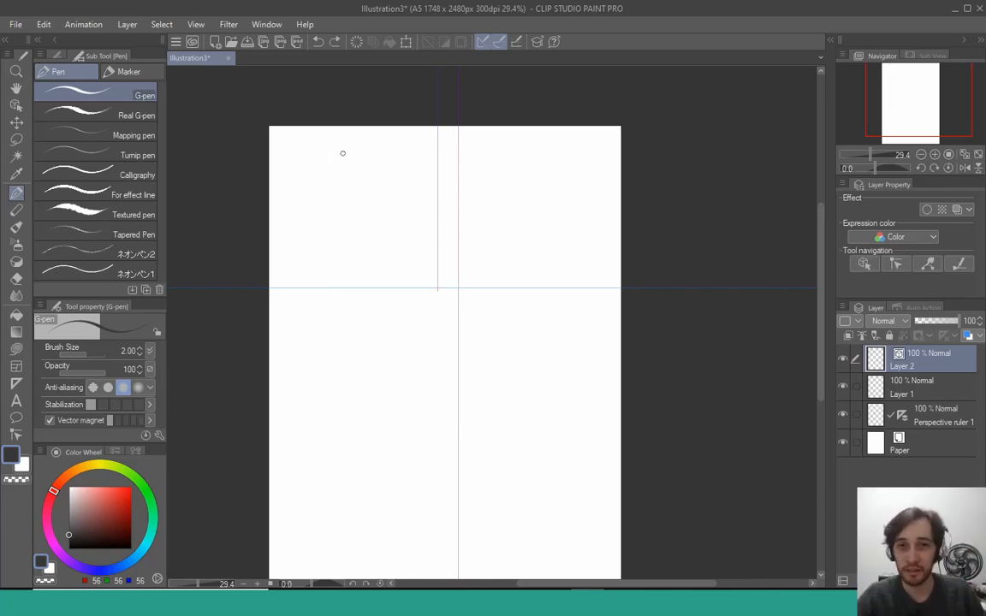
Step: Draw a tall perspective box in the page's upper-left area with the G-pen on the vector layer Layer 2
left_click_drag(312, 144, 400, 244)
mouse_move(312, 147)
left_mouse_down()
mouse_move(312, 247)
mouse_move(276, 148)
left_mouse_up()
mouse_move(278, 148)
left_mouse_down()
mouse_move(278, 250)
mouse_move(315, 247)
left_mouse_up()
left_click_drag(316, 245, 395, 273)
mouse_move(279, 248)
left_mouse_down()
mouse_move(375, 266)
mouse_move(375, 215)
left_mouse_up()
Step: Draw a wide, flat box seen from below in the page's upper-right area, with edges receding toward the vanishing point
mouse_move(600, 153)
left_mouse_down()
mouse_move(501, 152)
mouse_move(459, 246)
left_mouse_up()
left_click_drag(597, 155, 498, 238)
left_click_drag(502, 153, 501, 138)
left_click_drag(497, 139, 458, 240)
left_click_drag(498, 140, 593, 139)
left_click_drag(480, 201, 543, 201)
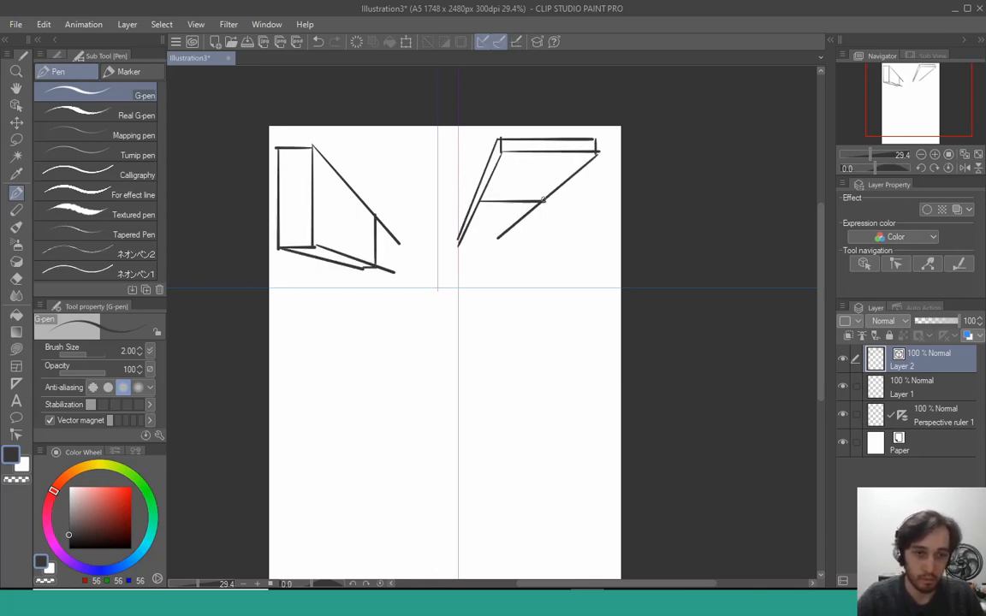
Step: Draw a small box attached to the left side of the upper-right flat box
left_click_drag(490, 164, 464, 163)
left_click_drag(463, 164, 464, 185)
mouse_move(464, 185)
left_mouse_down()
mouse_move(486, 184)
mouse_move(469, 141)
left_mouse_up()
mouse_move(469, 141)
left_mouse_down()
mouse_move(497, 140)
mouse_move(469, 177)
left_mouse_up()
mouse_move(470, 176)
left_mouse_down()
mouse_move(493, 176)
mouse_move(465, 185)
left_mouse_up()
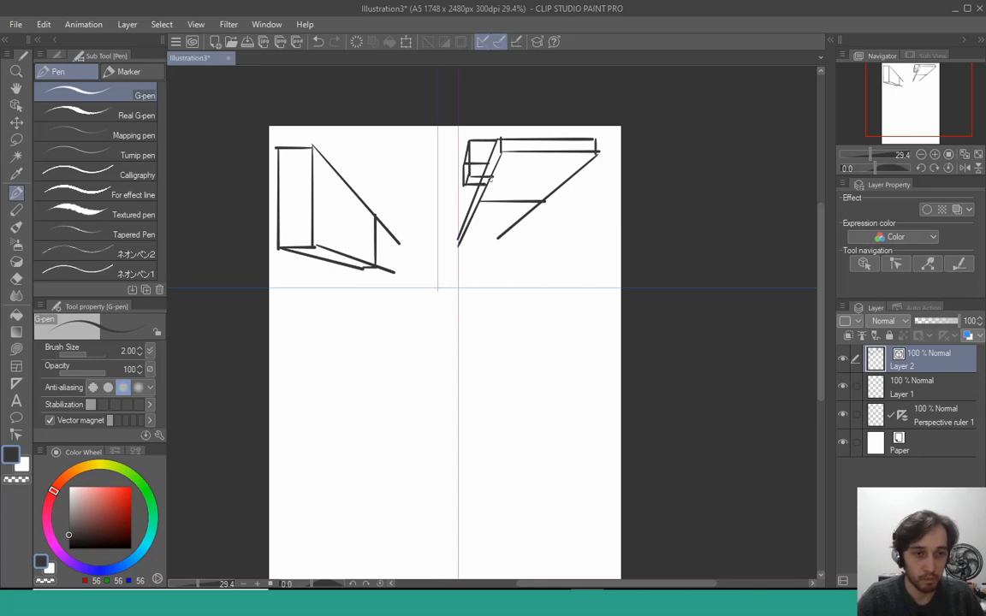
Step: Draw a box seen from above in the page's lower-right area, with its top, left side and front faces
left_click_drag(511, 326, 569, 363)
mouse_move(569, 363)
left_mouse_down()
mouse_move(493, 363)
mouse_move(469, 327)
mouse_move(512, 326)
left_mouse_up()
left_click_drag(467, 329, 466, 374)
left_click_drag(492, 362, 493, 410)
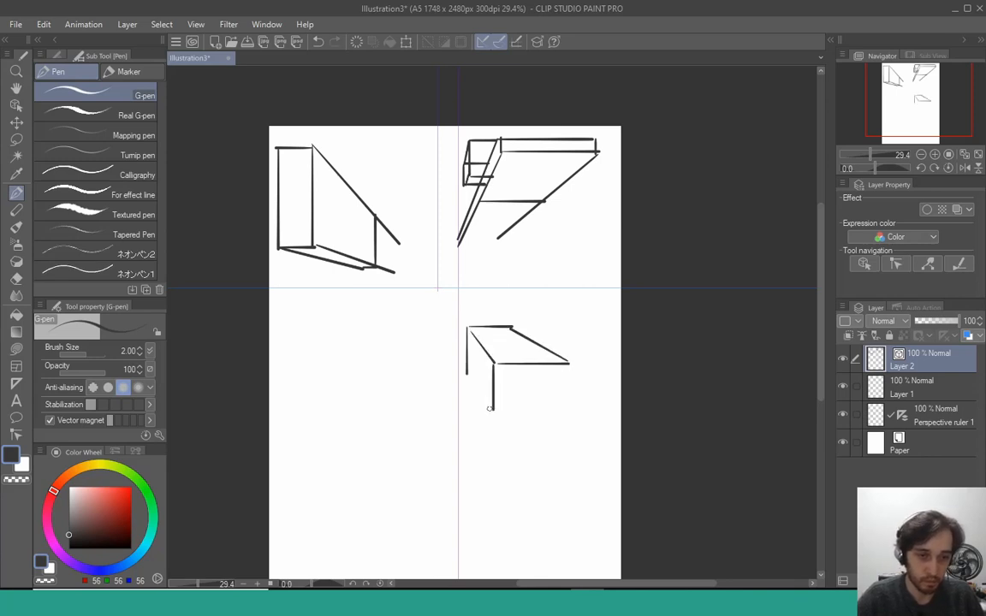
left_click_drag(467, 374, 491, 447)
mouse_move(493, 409)
left_mouse_down()
mouse_move(491, 447)
mouse_move(489, 382)
mouse_move(494, 448)
left_mouse_up()
key("e")
key("p")
left_click_drag(495, 447, 561, 448)
left_click_drag(569, 363, 569, 449)
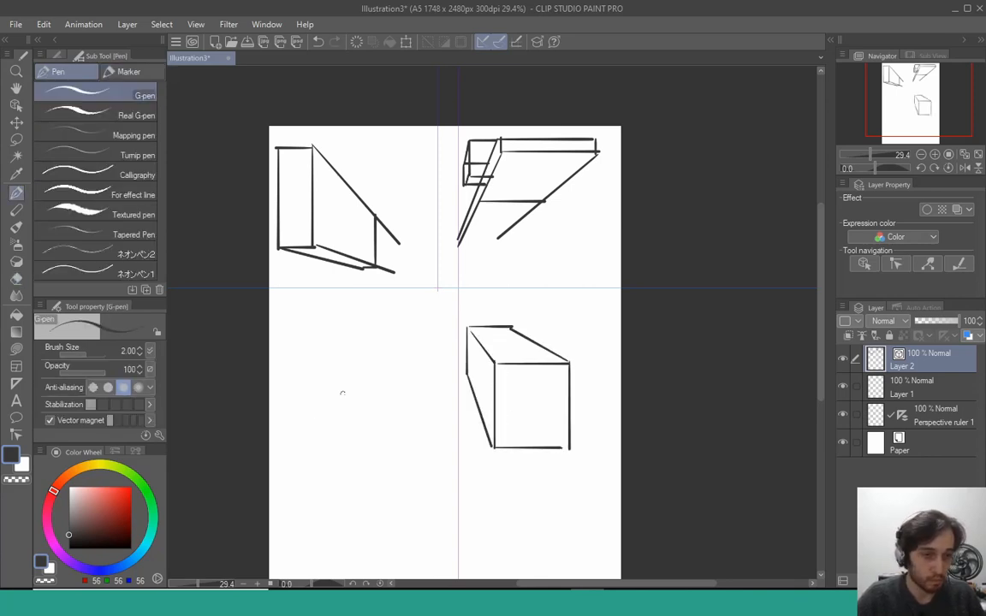
Step: Outline the stepped top face of a block in the page's lower-left area and redraw its long right edge
left_click_drag(288, 442, 397, 330)
mouse_move(397, 329)
left_mouse_down()
mouse_move(437, 332)
mouse_move(427, 460)
left_mouse_up()
mouse_move(288, 442)
left_mouse_down()
mouse_move(410, 442)
mouse_move(409, 463)
left_mouse_up()
mouse_move(409, 462)
left_mouse_down()
mouse_move(380, 463)
mouse_move(372, 488)
left_mouse_up()
left_click_drag(372, 488, 429, 489)
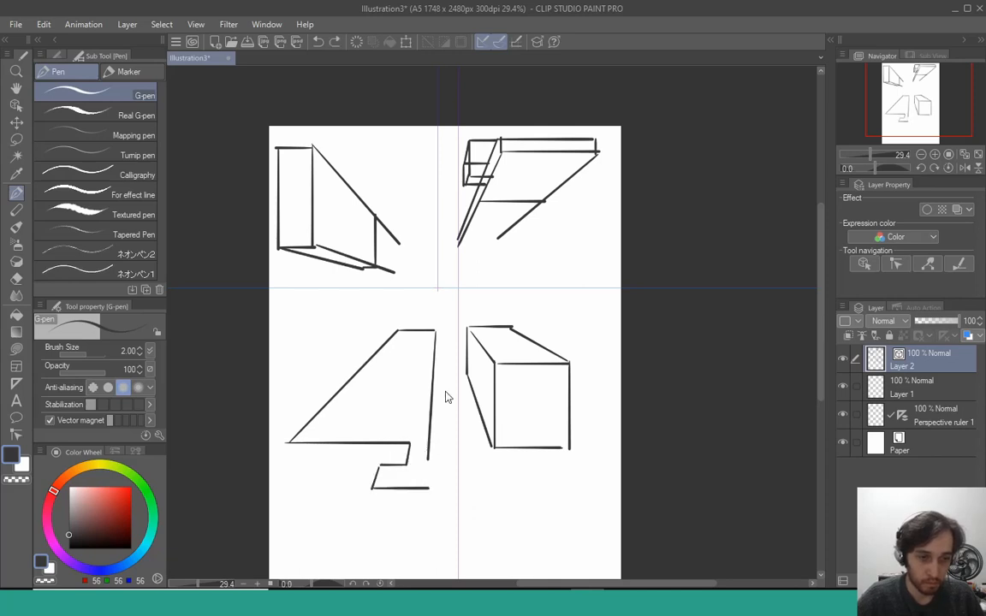
key("e")
left_click_drag(445, 398, 424, 397)
key("p")
left_click_drag(429, 489, 436, 330)
Step: Draw the vertical front faces of the lower-left stepped block and sketch a small notch on its left edge
left_click_drag(288, 442, 288, 475)
left_click_drag(294, 475, 365, 475)
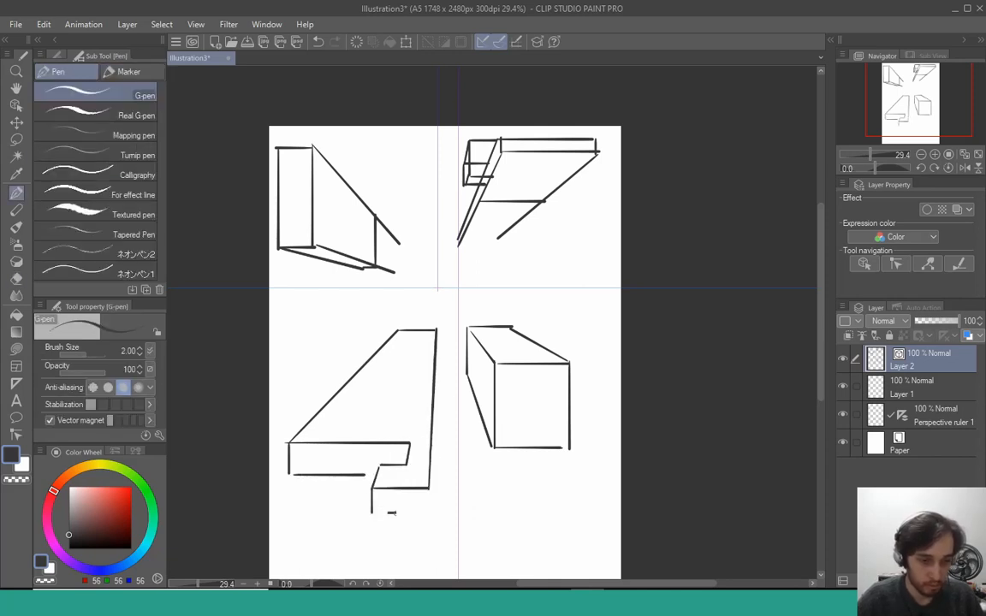
left_click_drag(372, 513, 428, 514)
left_click_drag(429, 489, 428, 514)
mouse_move(362, 475)
left_mouse_down()
mouse_move(377, 475)
mouse_move(364, 485)
left_mouse_up()
key("ctrl+z")
left_click_drag(364, 485, 373, 485)
left_click_drag(349, 382, 381, 382)
left_click_drag(381, 382, 397, 354)
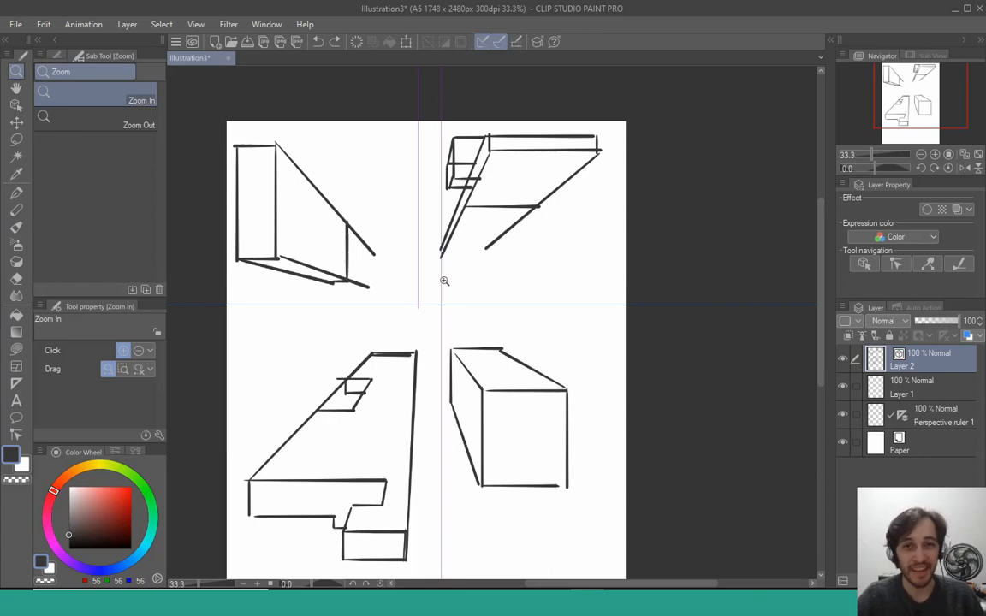
Step: Trim the upper-right box's overshooting diagonal and the overlapping lines around the lower-left block's notch with the Vector eraser
key("e")
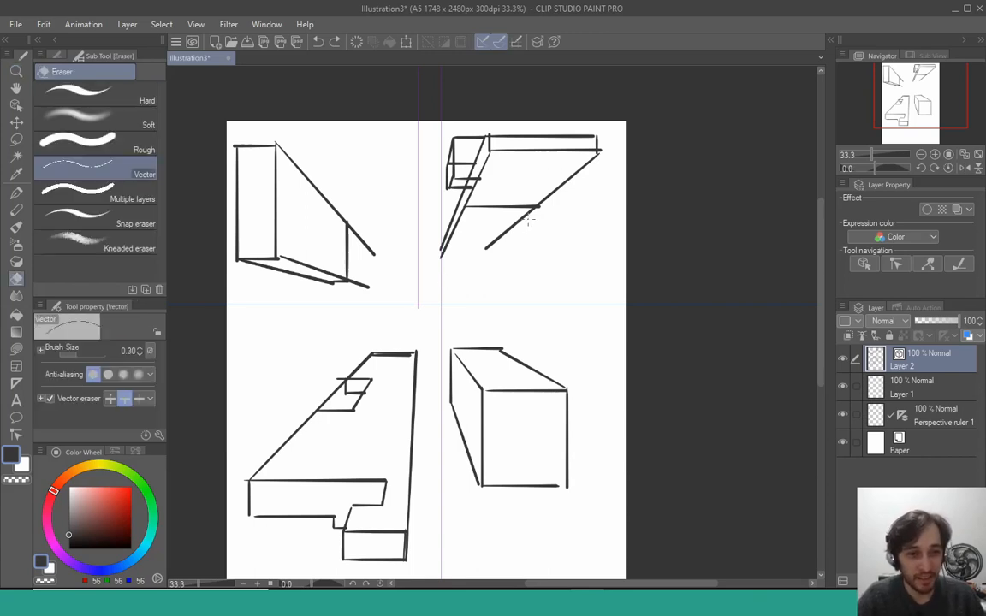
left_click_drag(516, 215, 538, 227)
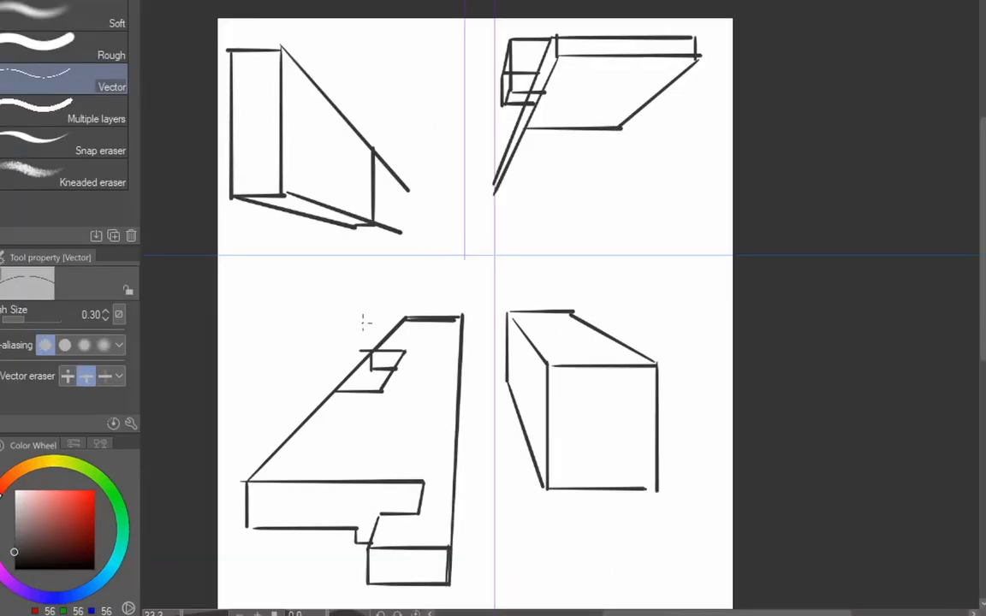
left_click_drag(364, 321, 374, 412)
key("ctrl+z")
key("ctrl+space")
double_click(382, 400)
left_click(383, 399)
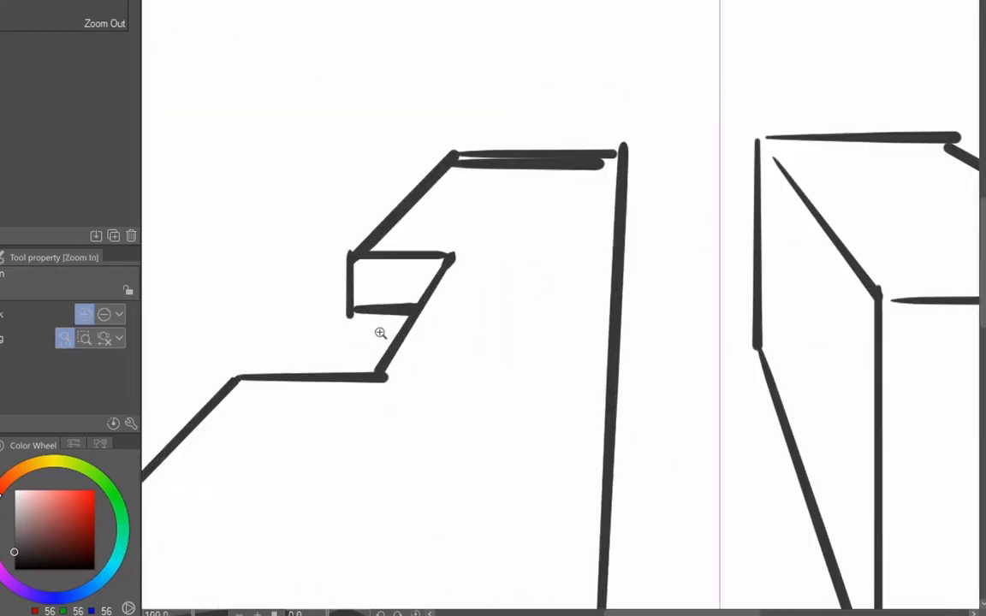
key("p")
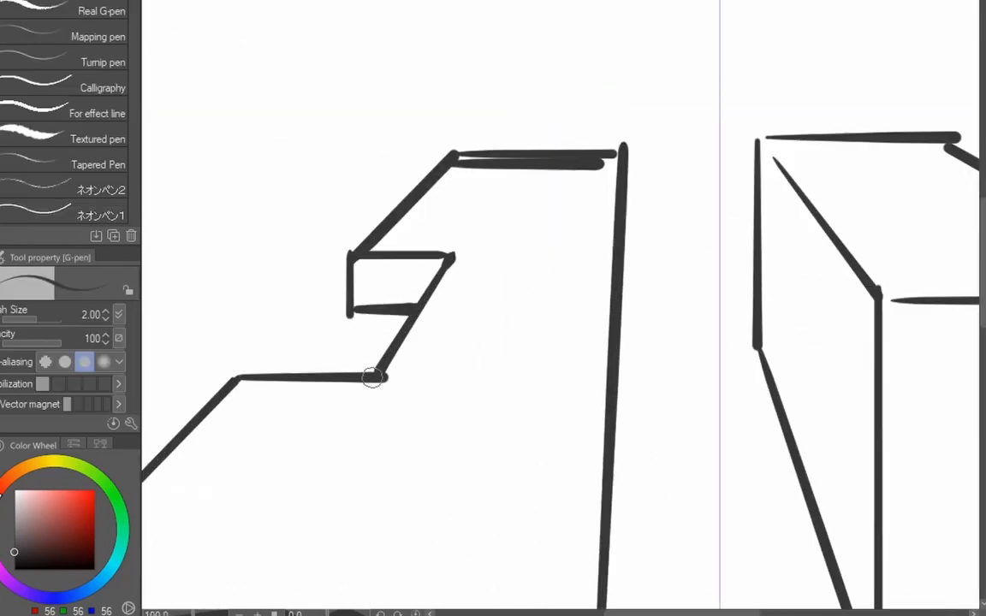
key("e")
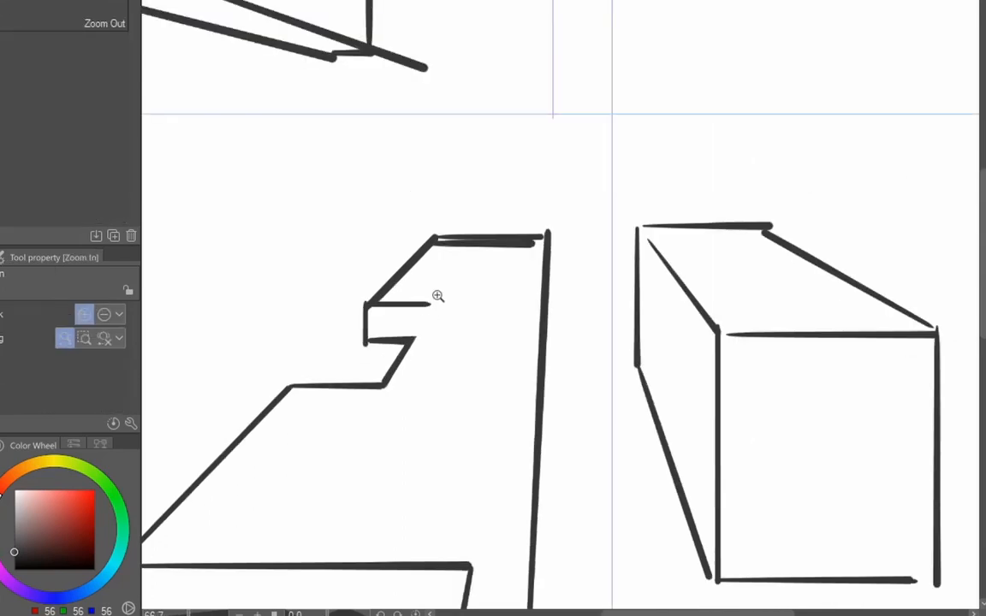
Step: Try erasing the lower-left block's right edge and one of its doubled top lines with the small Vector eraser
key("e")
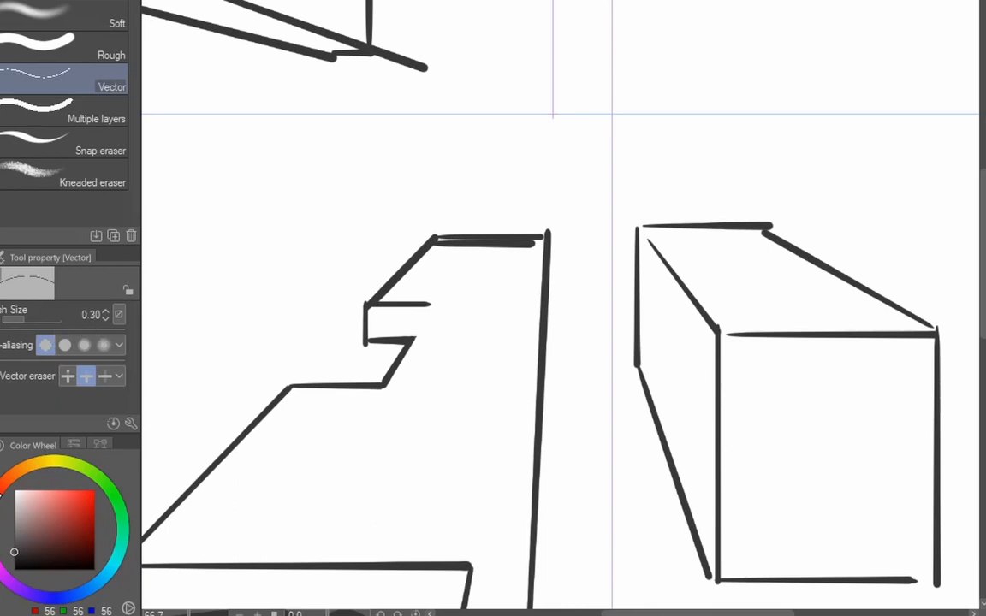
left_click(549, 236)
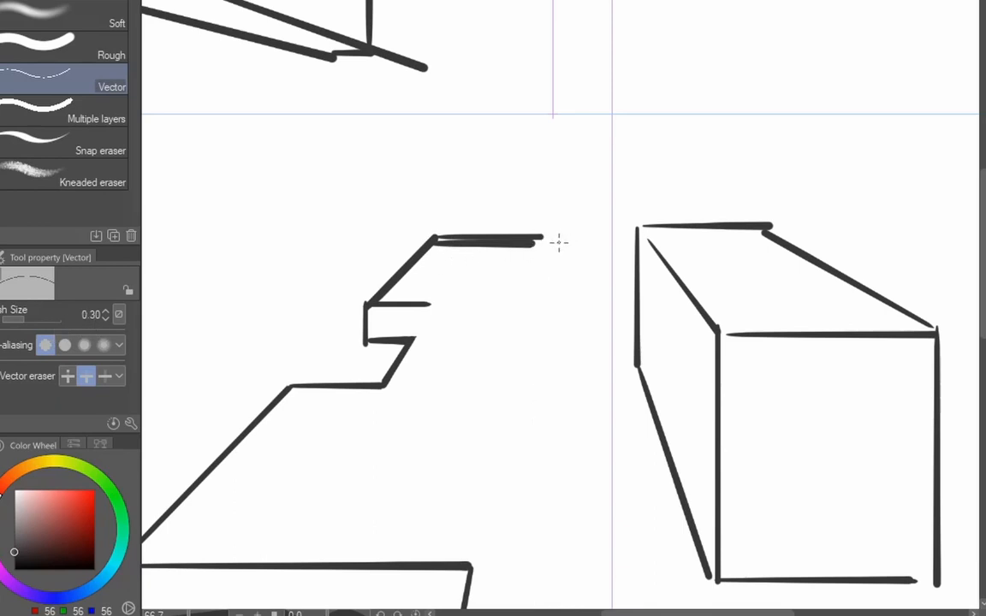
key("ctrl+z")
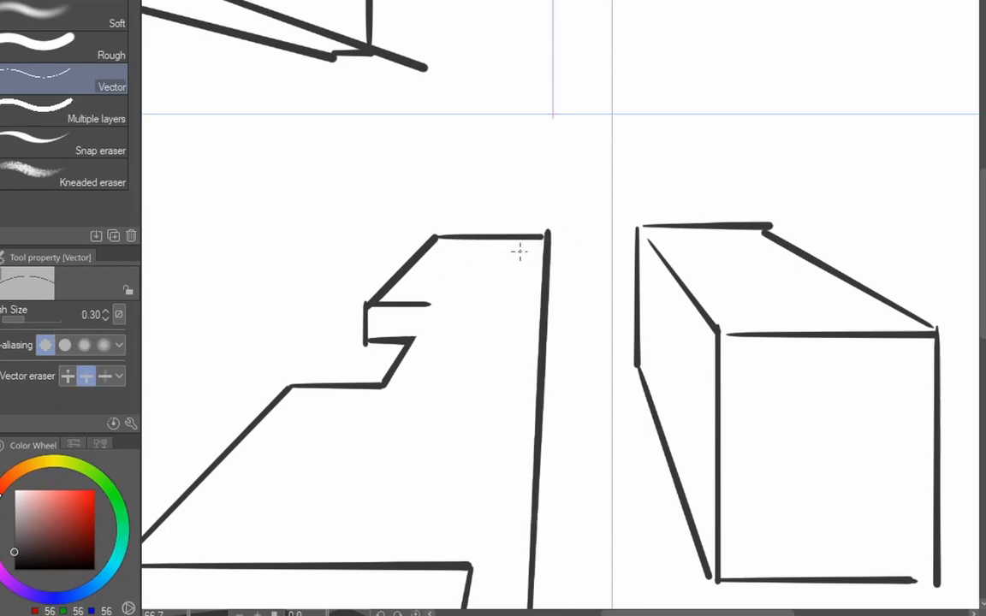
key("ctrl+z")
Step: Enlarge the Vector eraser to 2.50 and erase both doubled lines along the lower-left block's top edge
key("bracketright")
key("bracketright")
key("bracketright")
key("bracketright")
key("bracketright")
key("bracketright")
key("bracketright")
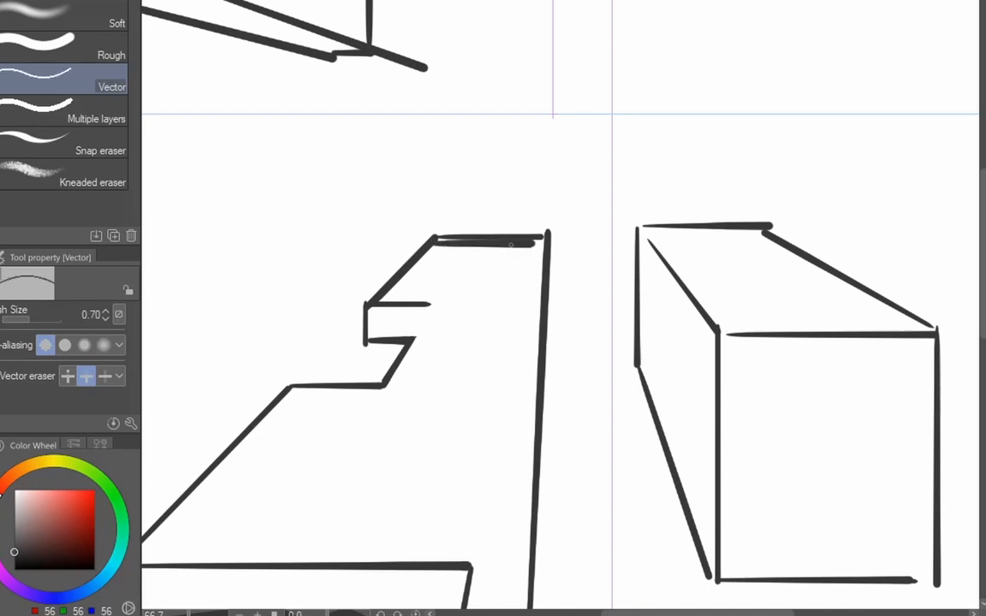
key("bracketright")
key("bracketright")
key("bracketright")
key("bracketright")
key("bracketright")
mouse_move(508, 228)
left_mouse_down()
mouse_move(495, 266)
mouse_move(501, 257)
left_mouse_up()
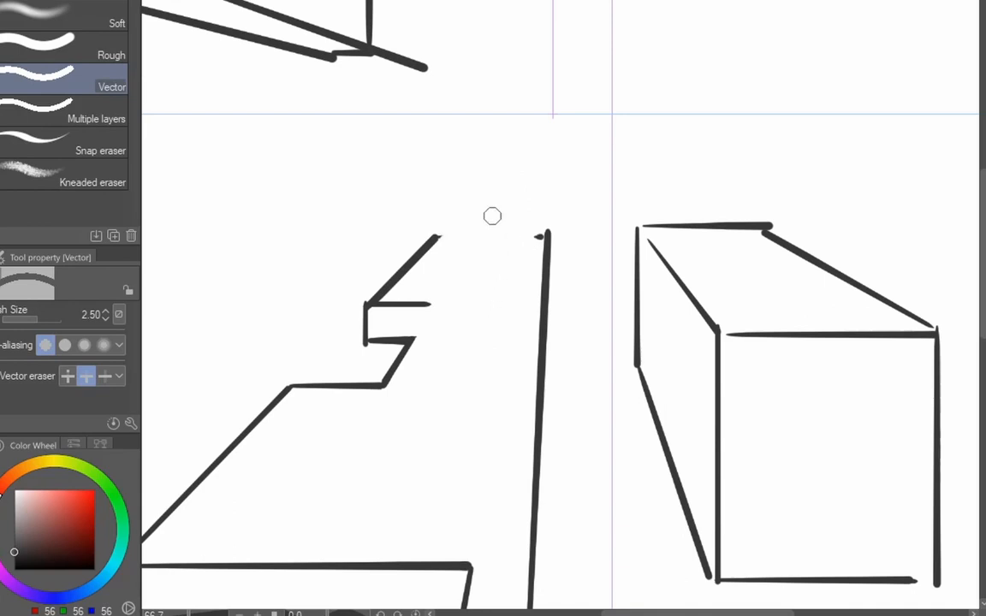
Step: Reduce the Vector eraser to 0.30 and trim the overshooting and overlapping lines around the upper-right block's notch
left_click_drag(410, 47, 428, 198)
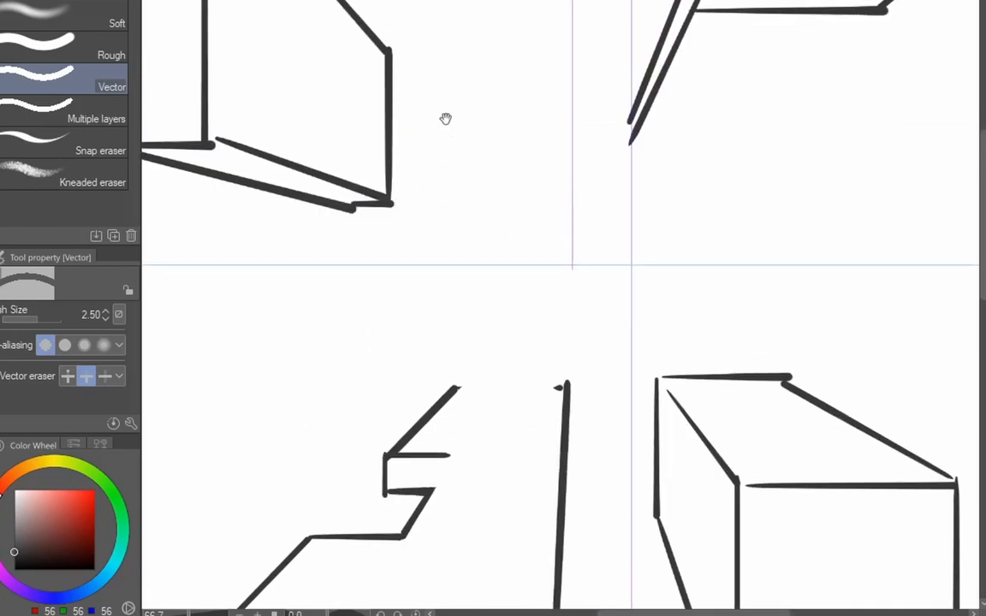
left_click_drag(446, 119, 456, 262)
mouse_move(687, 223)
left_mouse_down()
mouse_move(653, 197)
mouse_move(688, 196)
left_mouse_up()
key("ctrl+z")
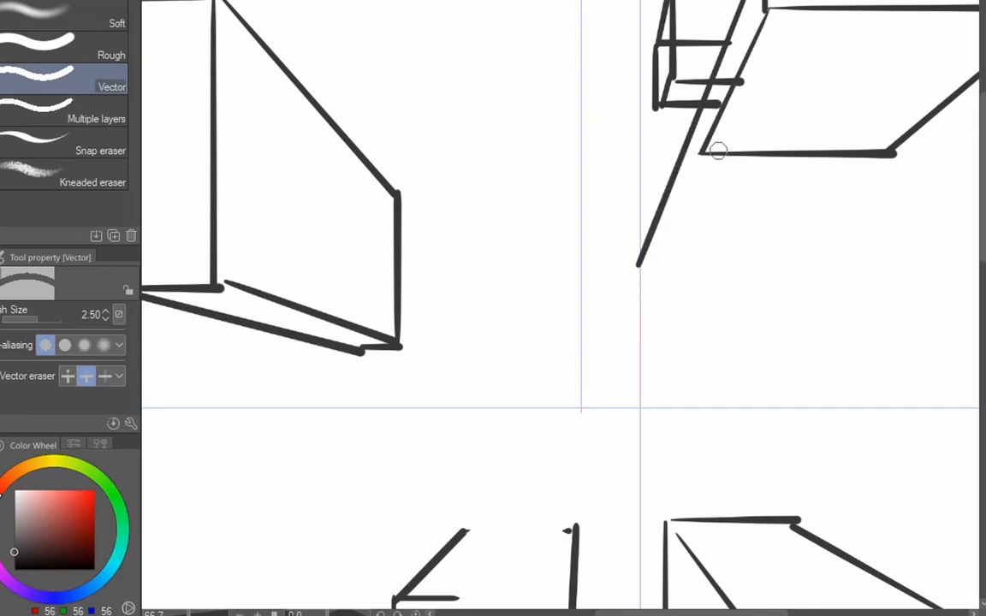
key("bracketleft")
key("bracketleft")
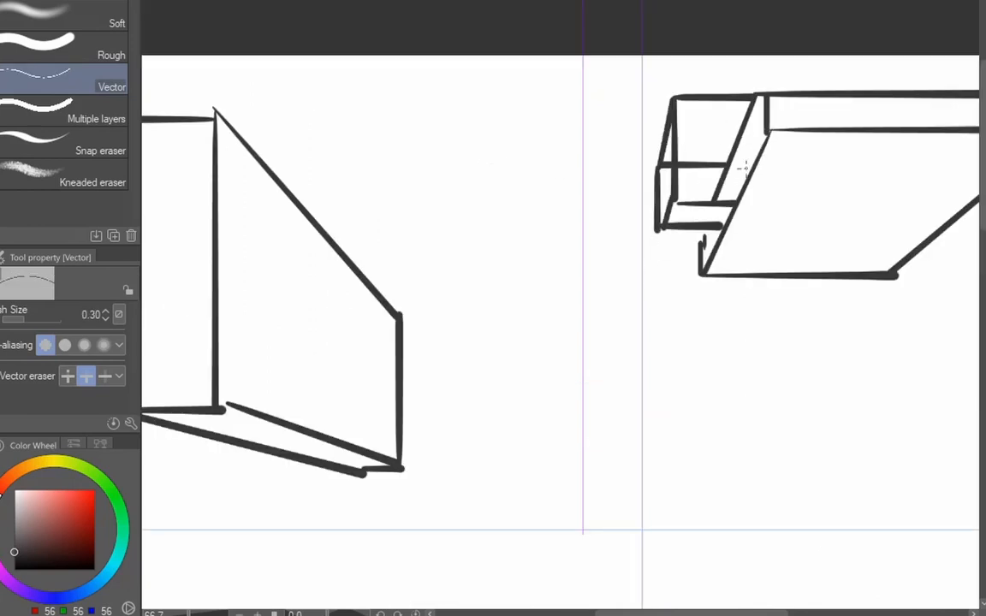
mouse_move(706, 142)
left_mouse_down()
mouse_move(716, 180)
mouse_move(696, 188)
mouse_move(727, 122)
left_mouse_up()
Step: Trim the overlapping line at the front corner of the lower-left block's right edge with the Vector eraser
mouse_move(687, 185)
left_mouse_down()
mouse_move(838, 176)
mouse_move(695, 126)
left_mouse_up()
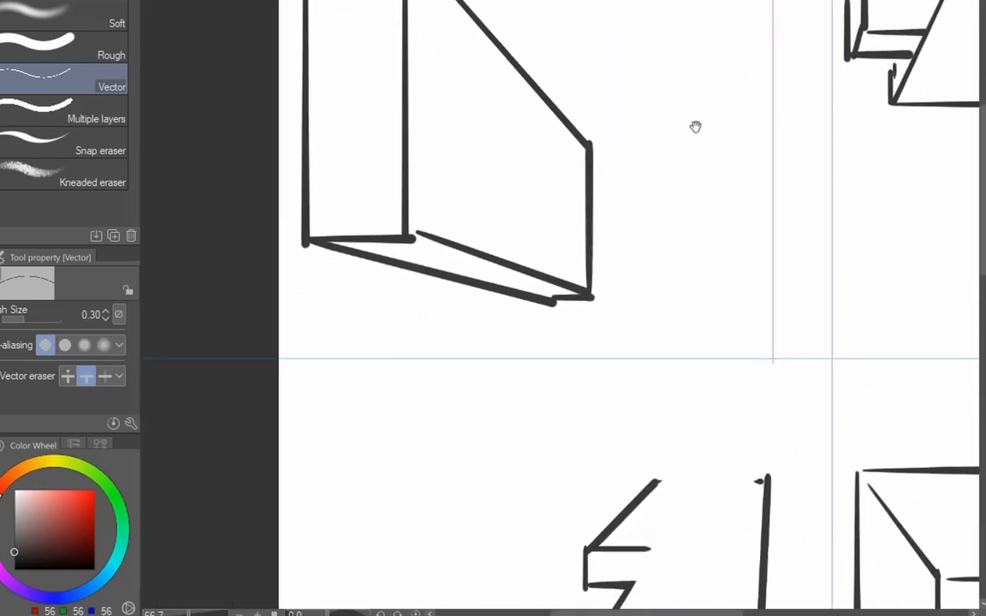
mouse_move(656, 277)
left_mouse_down()
mouse_move(623, 126)
mouse_move(561, 58)
left_mouse_up()
left_click_drag(728, 283, 584, 165)
left_click_drag(703, 255, 776, 76)
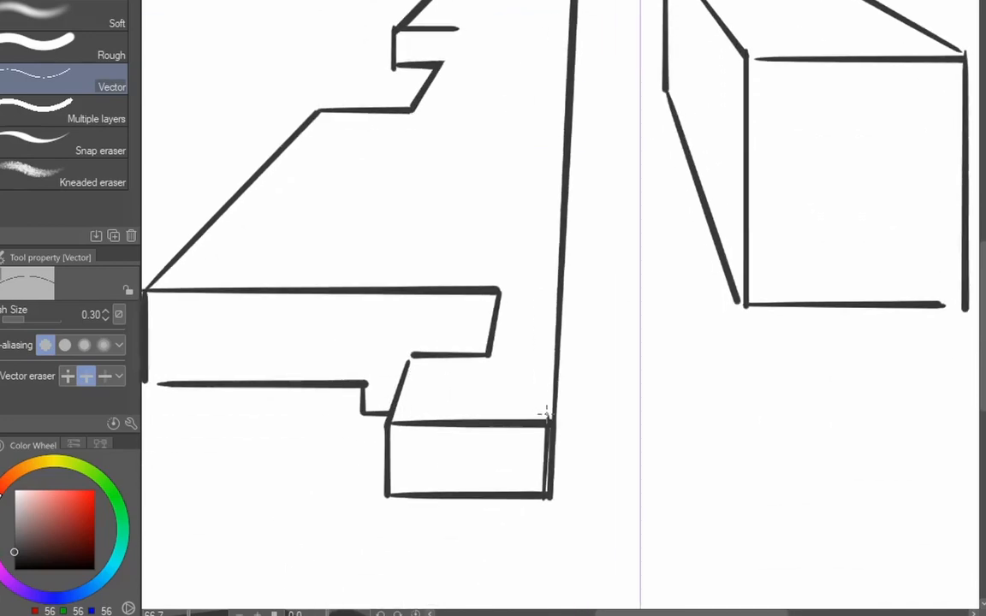
left_click_drag(552, 420, 557, 409)
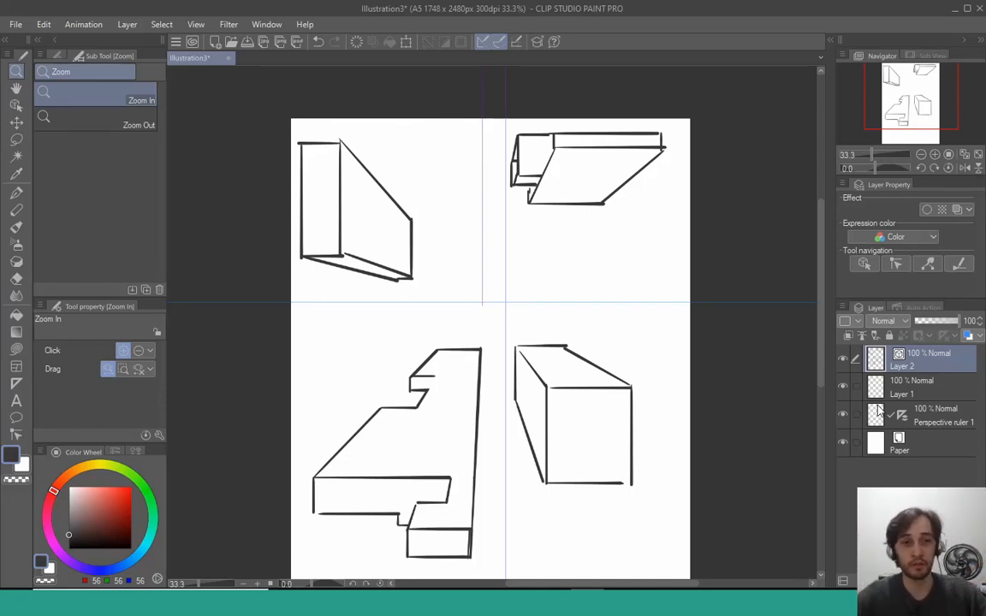
Step: On Layer 1, auto-select the undersides of the upper-right and upper-left boxes and fill them with the dark drawing color
left_click(891, 392)
scroll(594, 293, "up", 1)
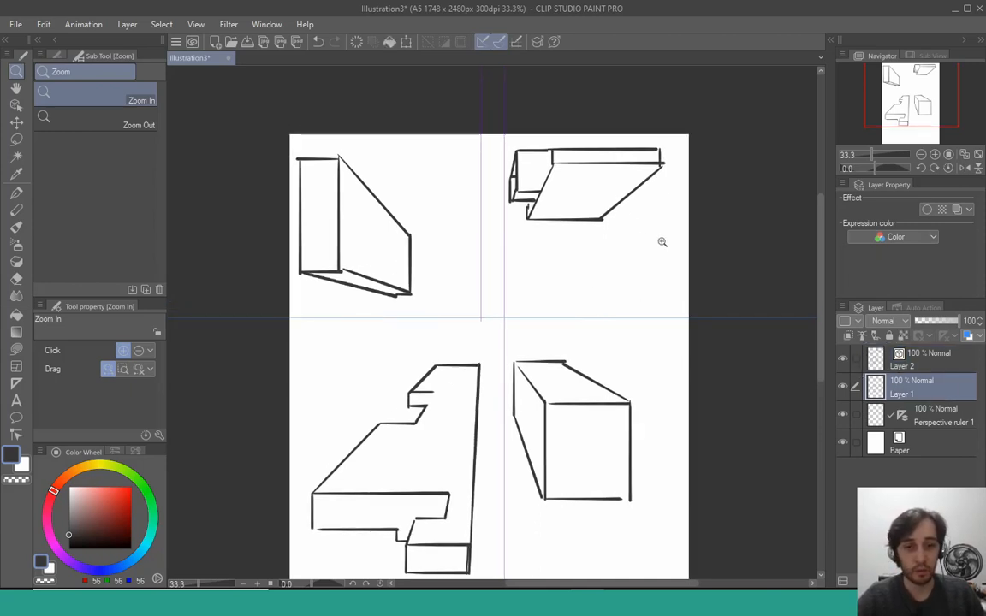
key("w")
left_click(597, 181)
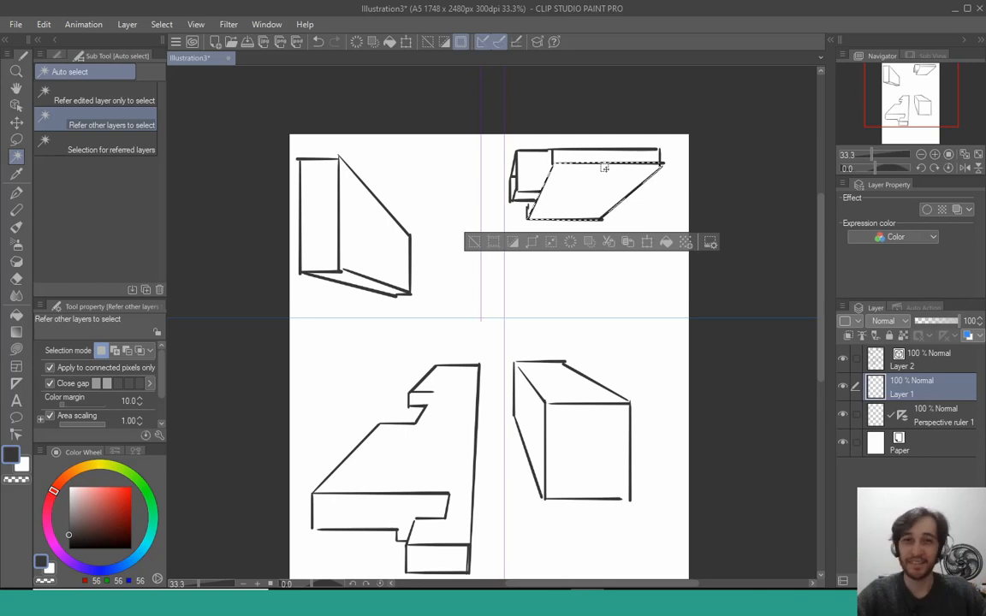
key("alt+BackSpace")
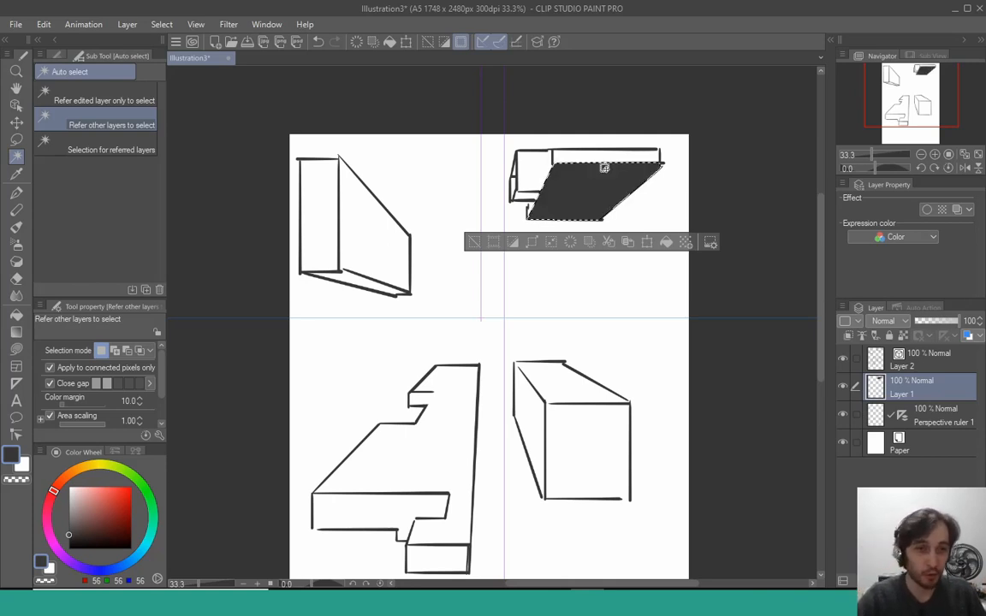
left_click(356, 287)
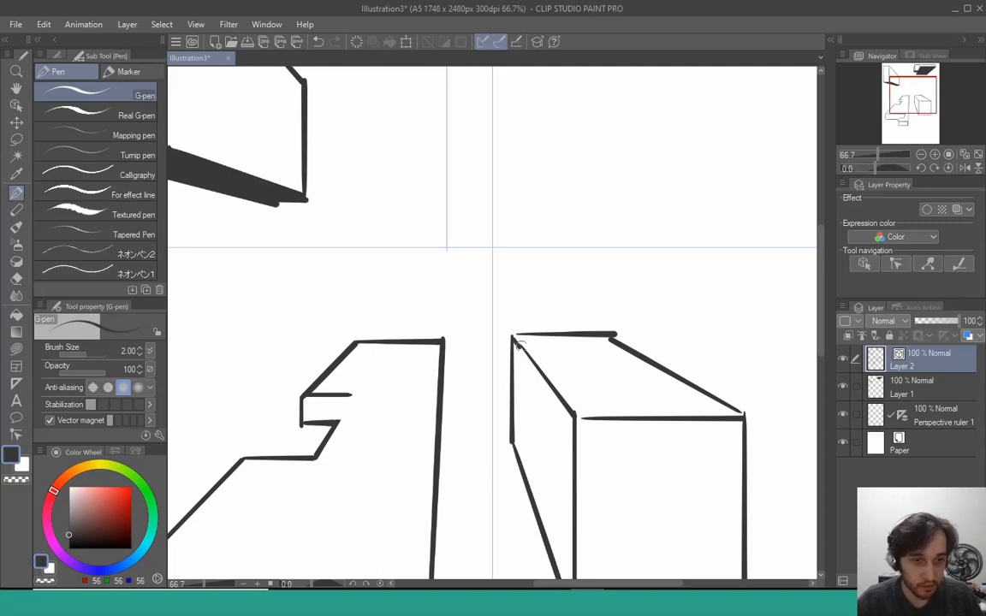
Step: On Layer 2, redraw the lower-right box's top-left edges and close the lower-left block's notch with the G-pen
left_click_drag(518, 344, 573, 417)
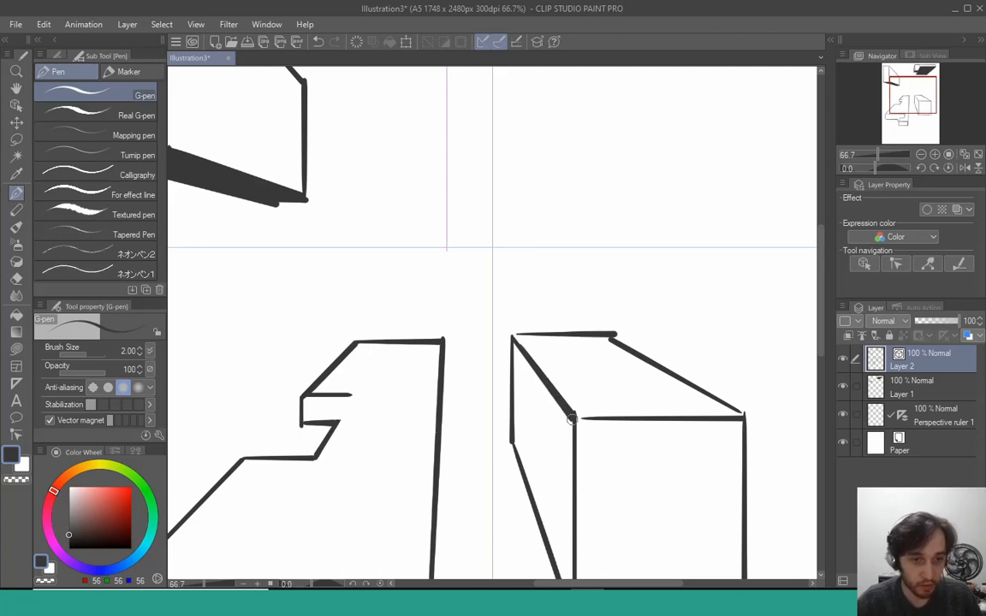
left_click_drag(511, 335, 566, 335)
left_click_drag(550, 393, 593, 317)
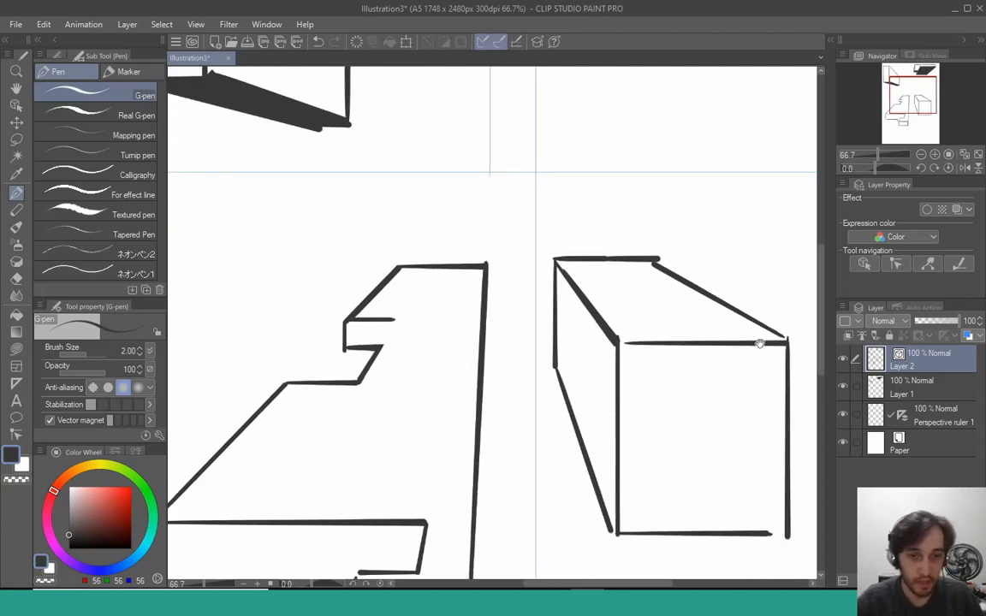
left_click_drag(539, 411, 448, 416)
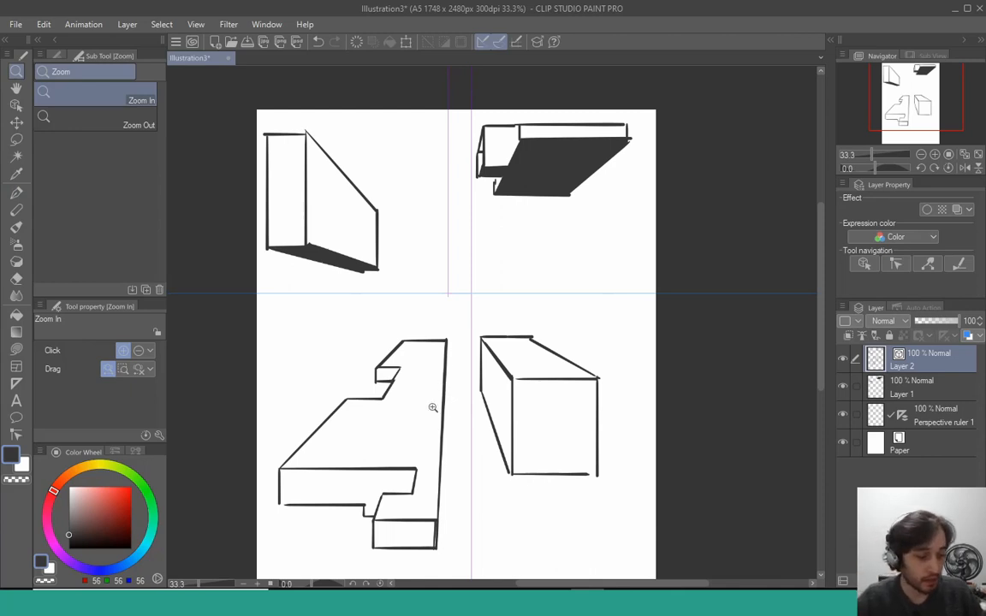
Step: On Layer 1, auto-select and fill the top faces of the lower-left stepped block and the lower-right box with the dark color
key("w")
left_click(425, 418)
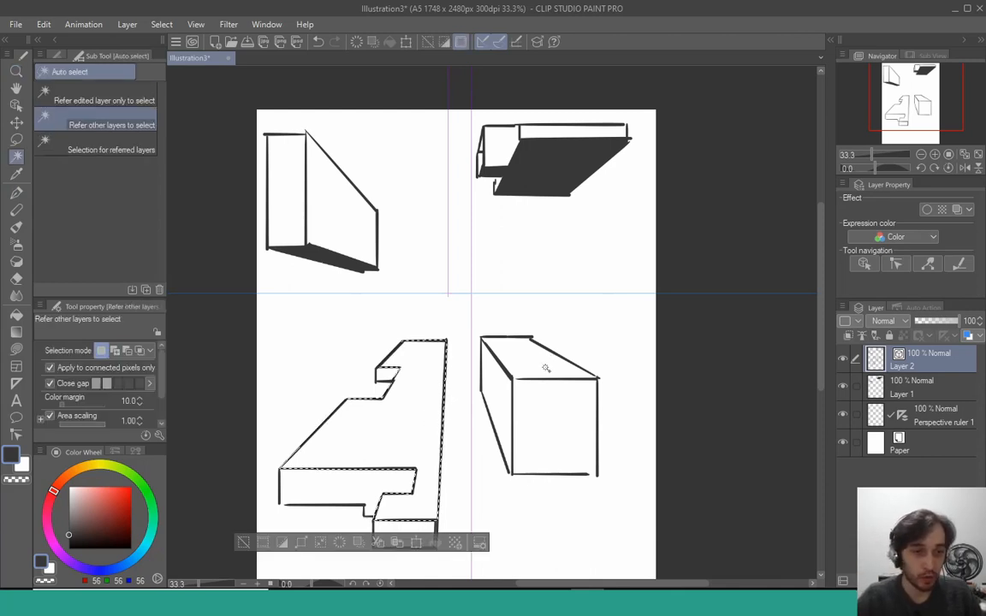
left_click(545, 368)
key("ctrl+z")
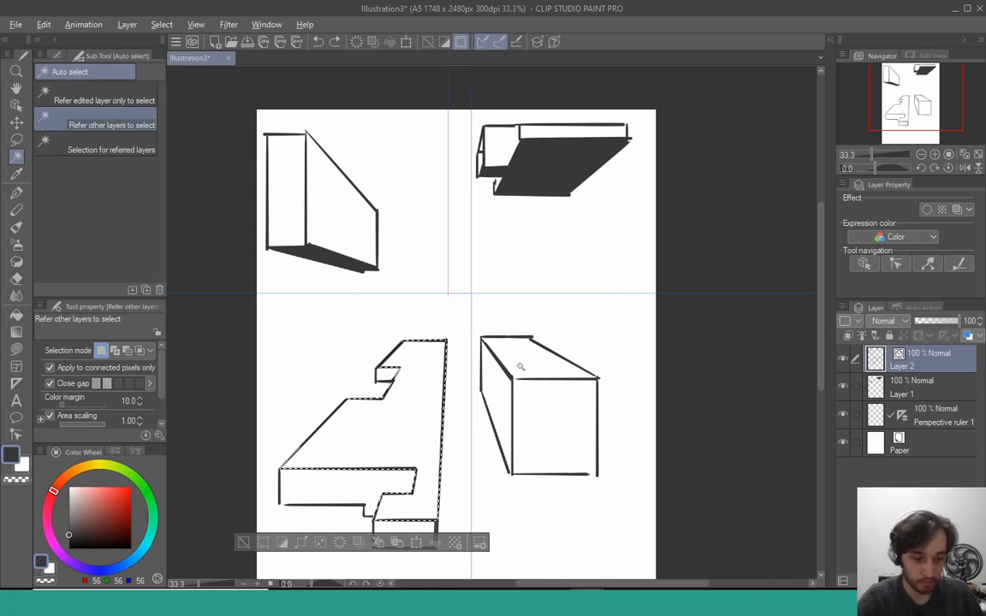
left_click(875, 395)
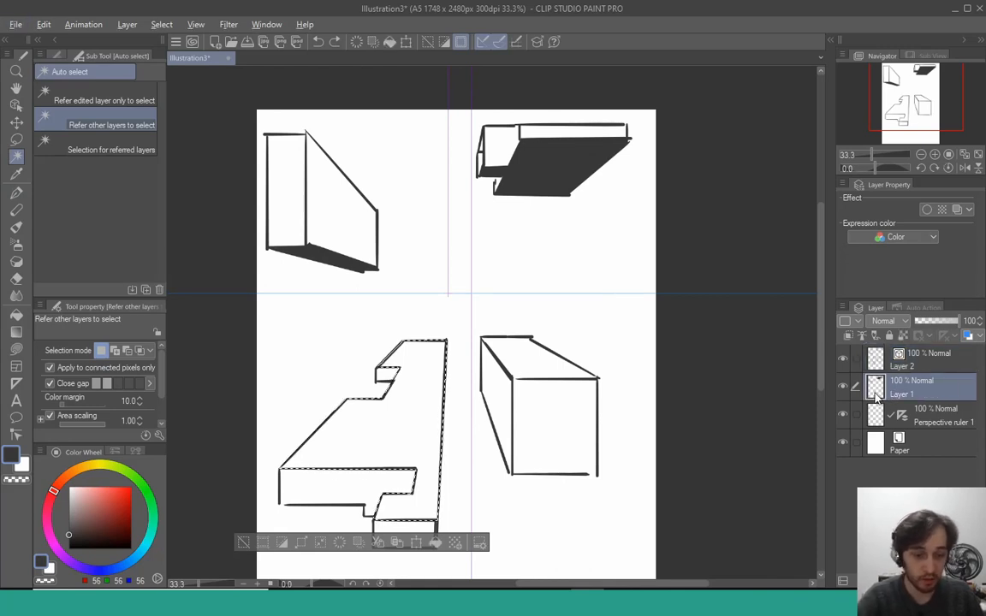
key("alt+BackSpace")
key("ctrl+d")
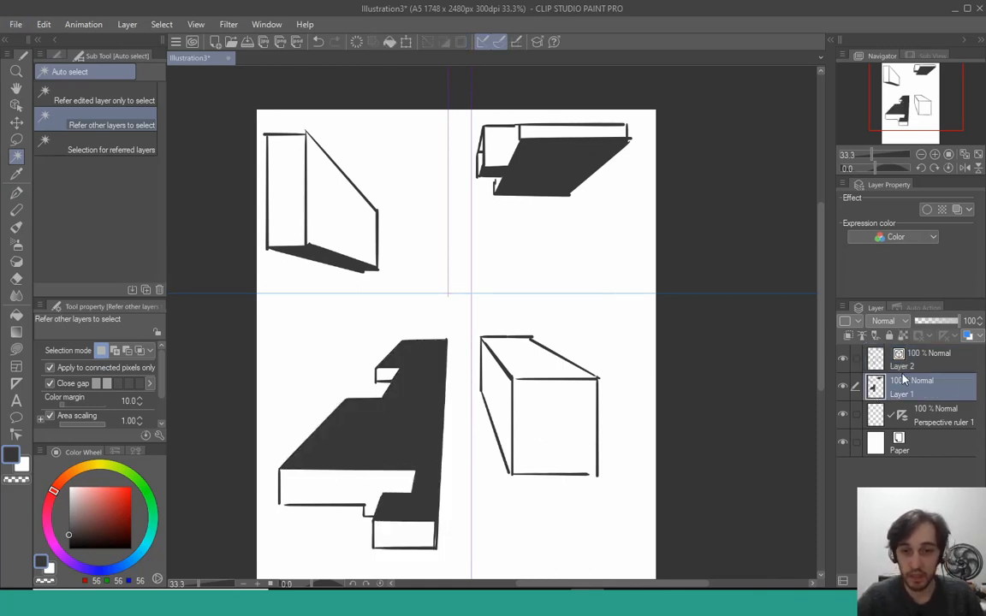
left_click_drag(614, 423, 596, 431)
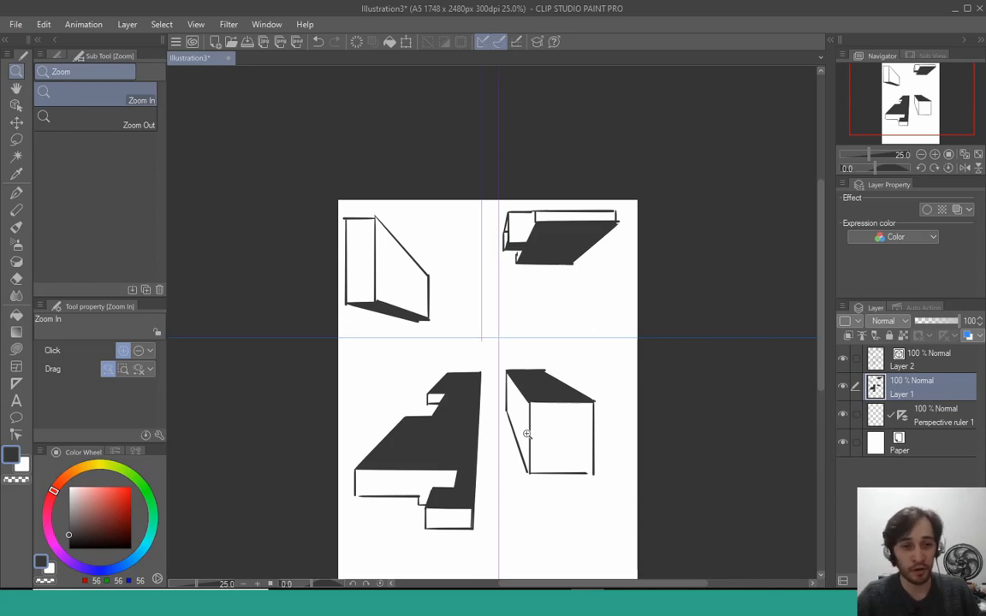
Step: Draw the outline of an opening with an inner edge on the lower-right box's left side face using the G-pen
left_click_drag(605, 398, 608, 382)
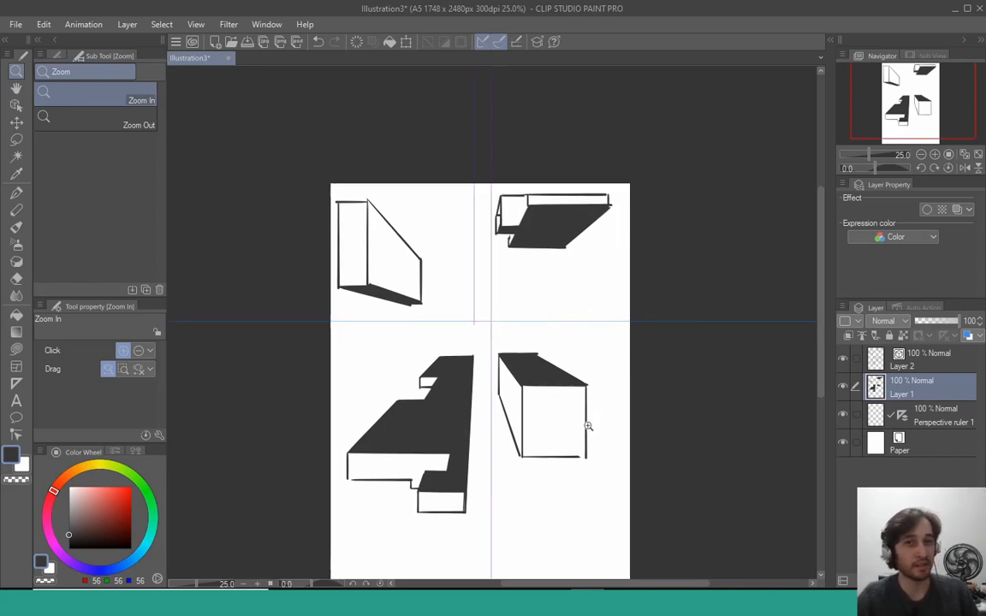
mouse_move(587, 451)
left_mouse_down()
mouse_move(579, 412)
mouse_move(586, 470)
left_mouse_up()
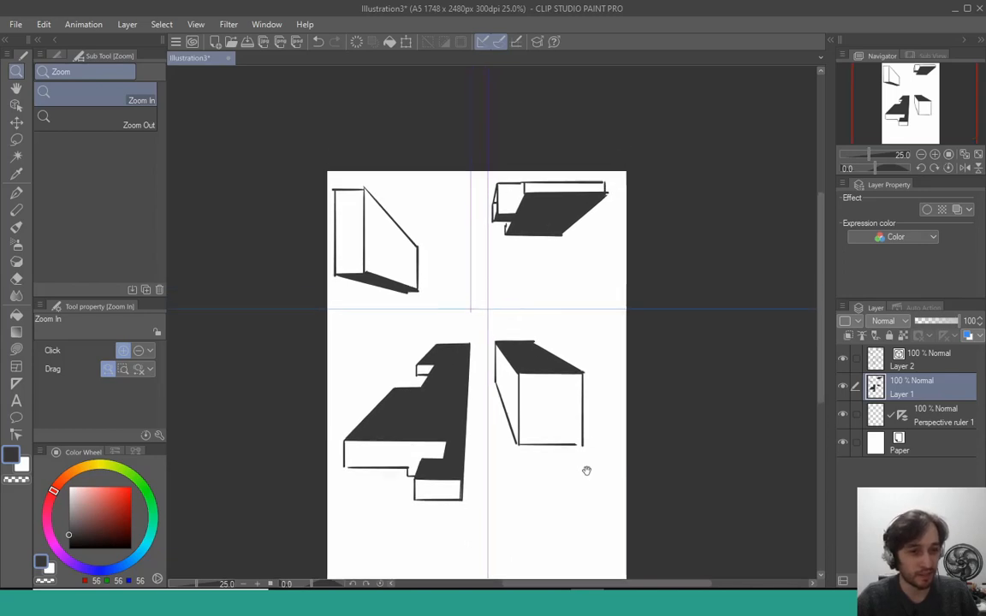
left_click(505, 398)
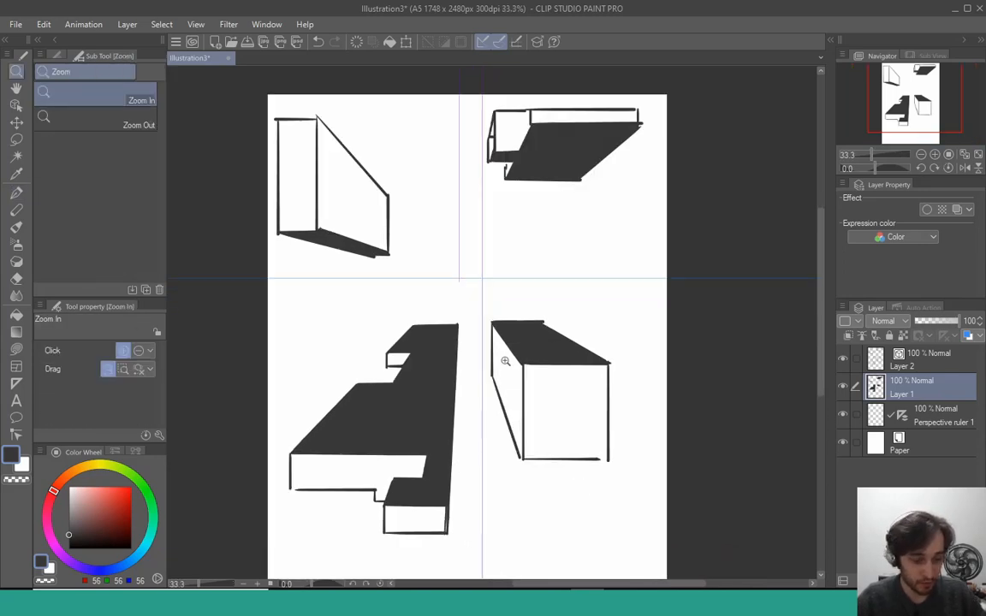
key("p")
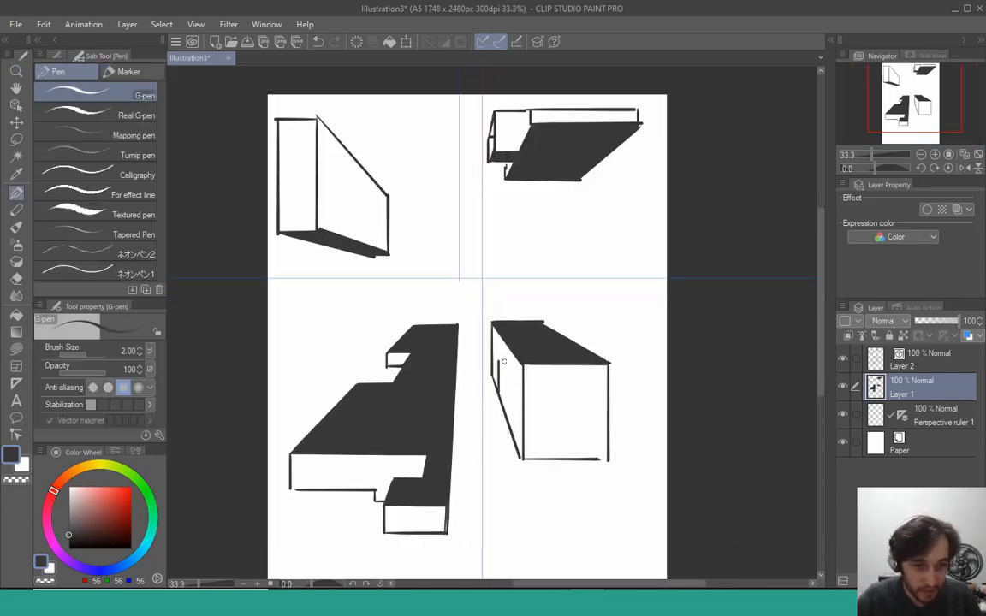
mouse_move(499, 361)
left_mouse_down()
mouse_move(519, 387)
mouse_move(516, 417)
left_mouse_up()
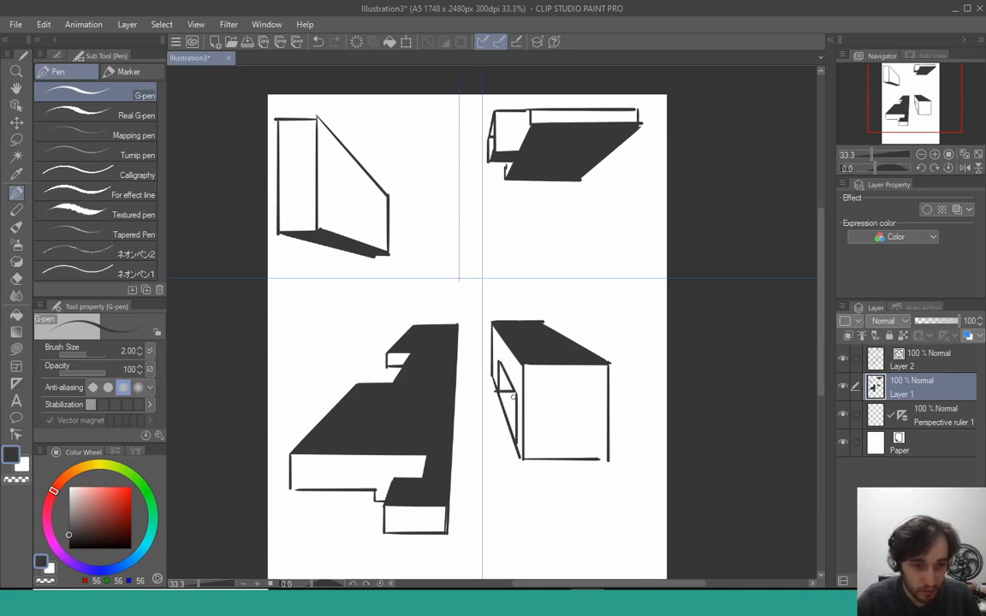
key("ctrl+z")
Step: Auto-select the upper part of the opening in the lower-right box, fill it with the dark color and deselect
key("w")
left_click(507, 387)
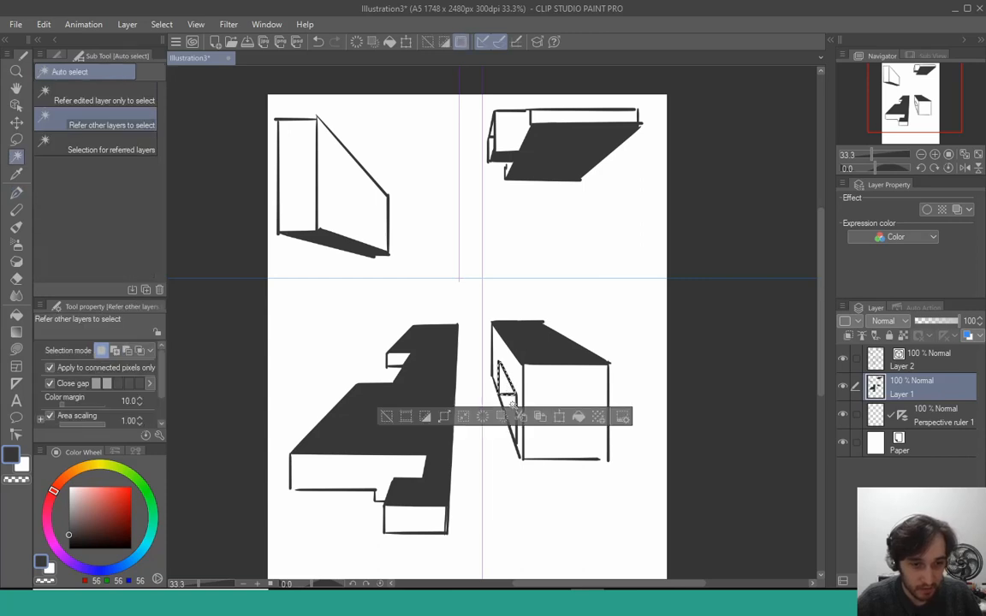
key("alt+Delete")
key("ctrl+d")
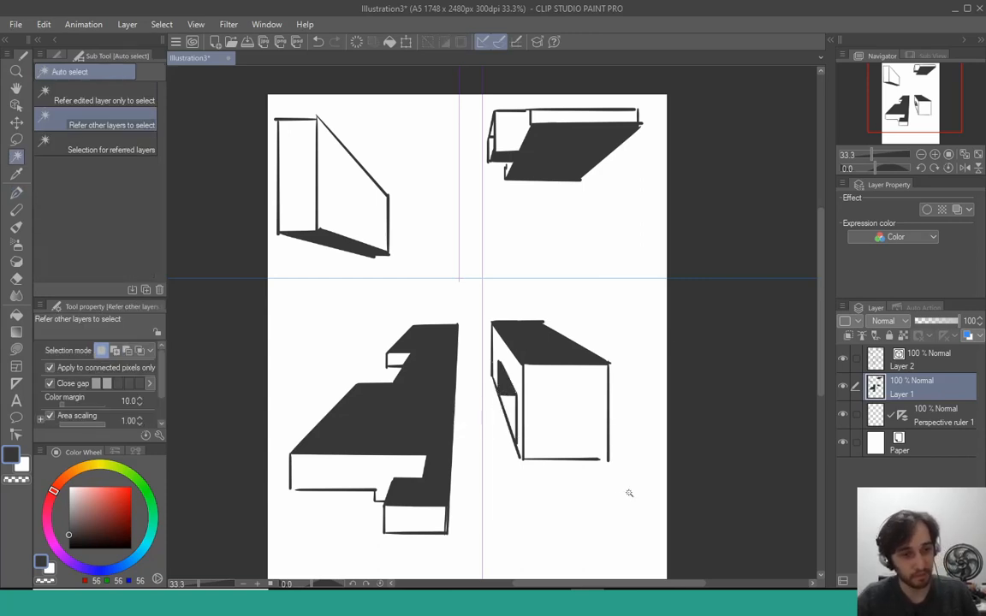
left_click_drag(470, 414, 496, 426)
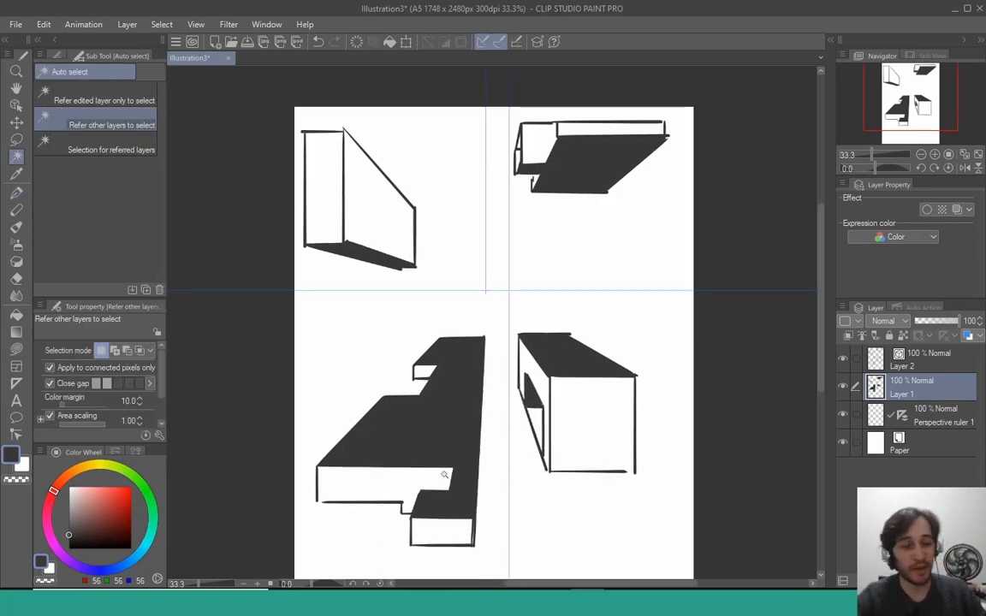
left_click_drag(604, 433, 563, 484)
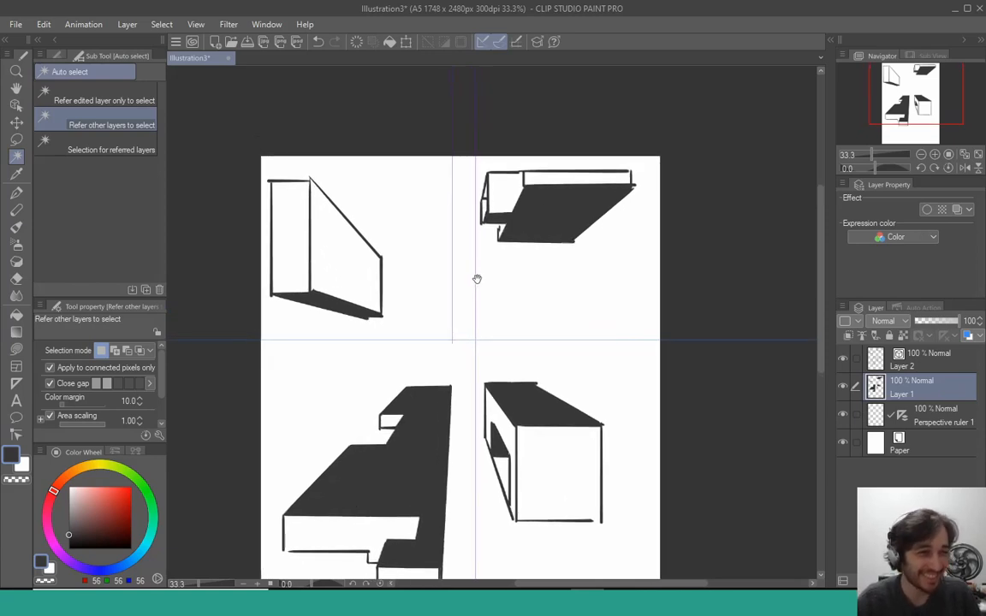
scroll(743, 255, "down", 3)
key("slash")
left_click(587, 348, "alt")
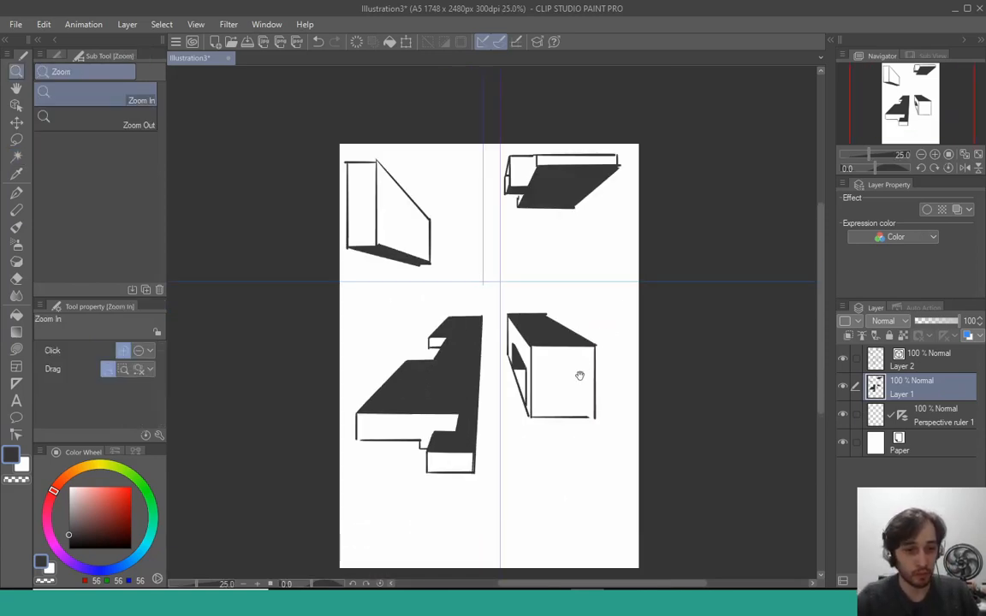
left_click_drag(579, 374, 559, 411)
Step: Hide Perspective ruler 1, Layer 1 and Layer 2, select all three layers together and delete them
left_click(843, 414)
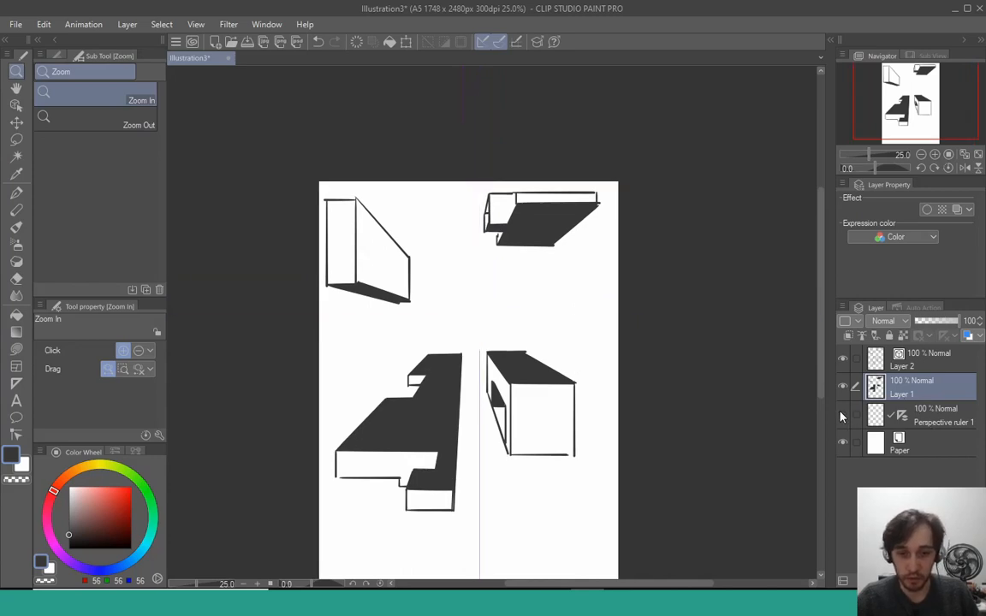
left_click(843, 386)
left_click(843, 358)
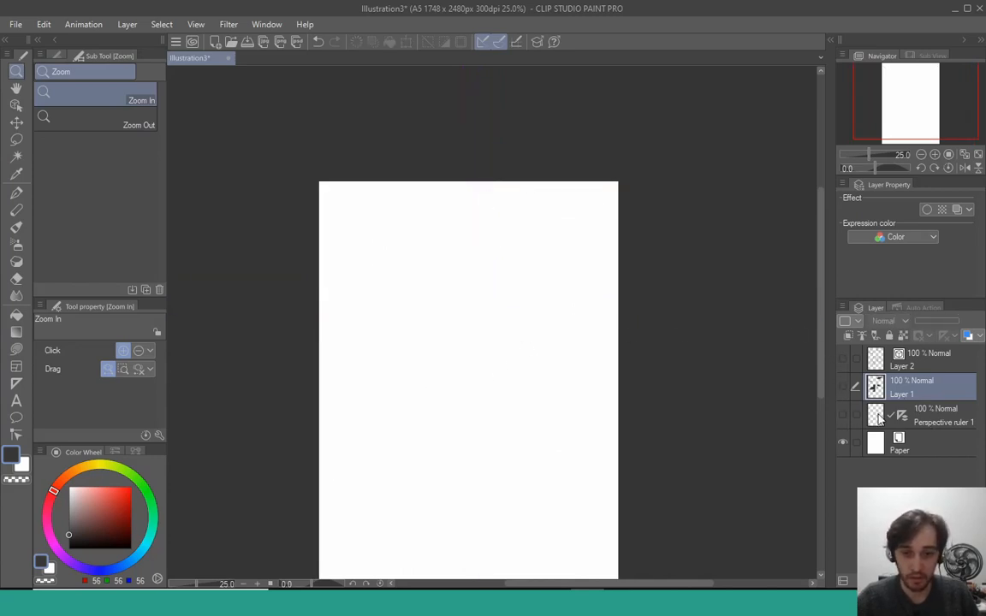
left_click(878, 415)
left_click(886, 369, "shift")
left_click(977, 581)
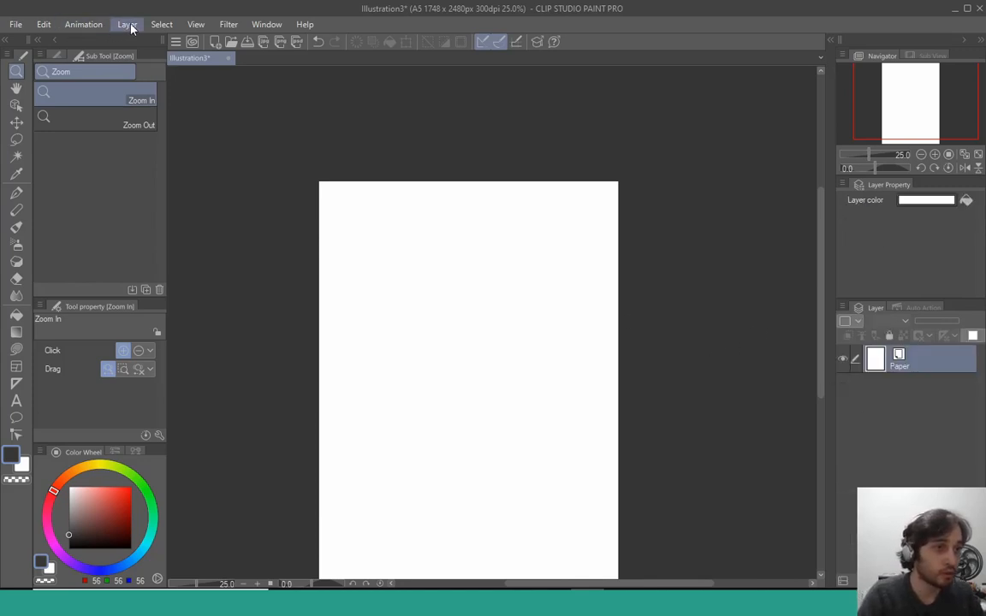
Step: Create a 1 point perspective ruler on a new layer
left_click(125, 26)
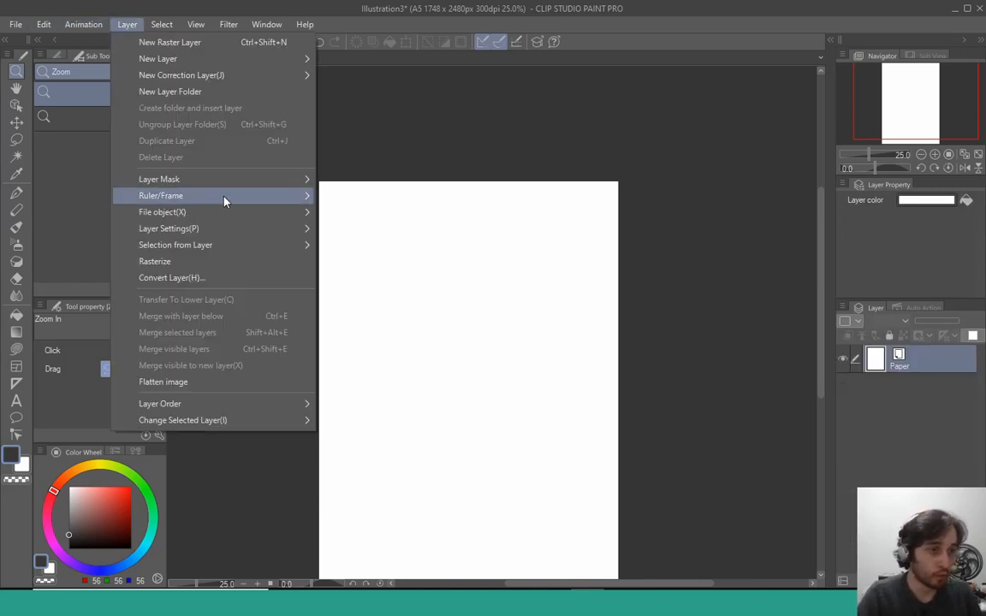
mouse_move(226, 202)
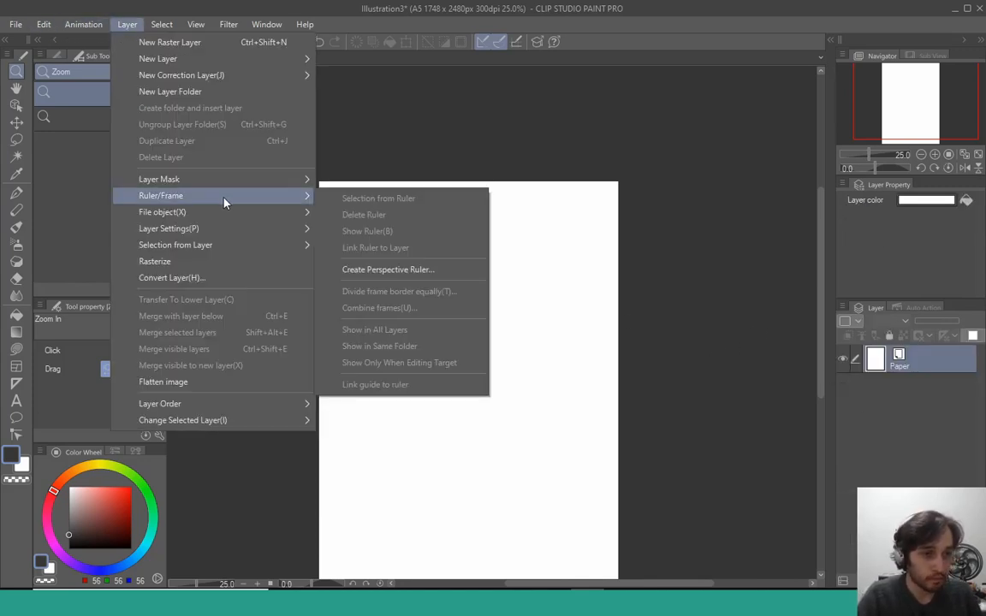
left_click(398, 272)
left_click_drag(613, 182, 647, 158)
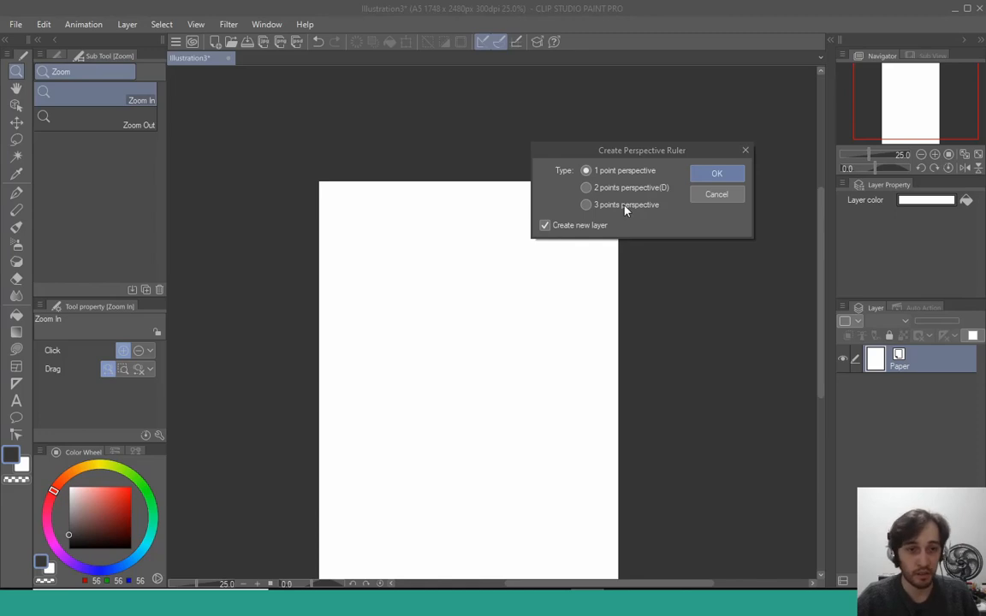
left_click(719, 176)
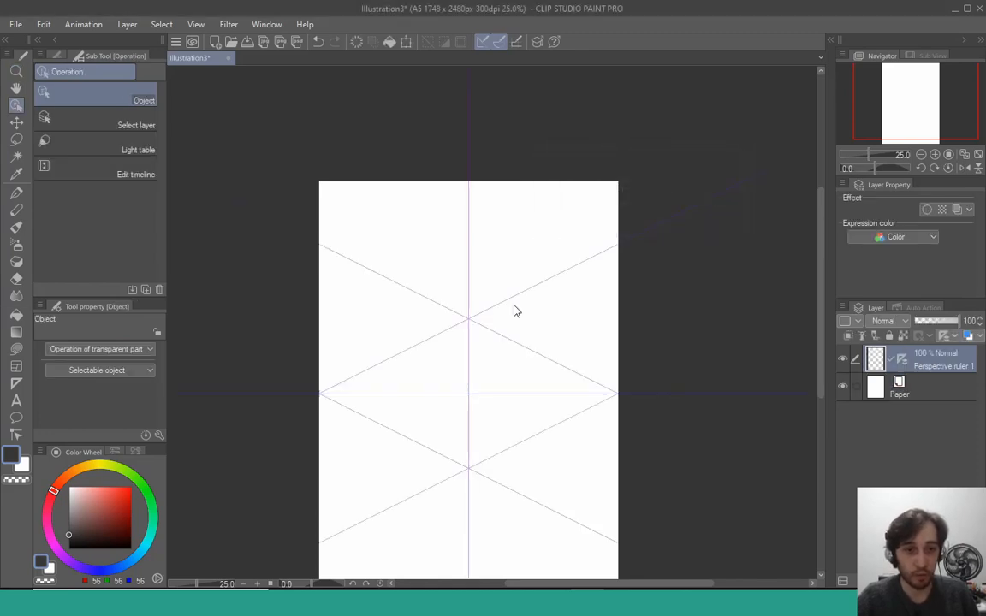
Step: Move the perspective ruler's right vanishing point beyond the page edge along the eye level and swing its two guide lines outward
left_click(635, 351)
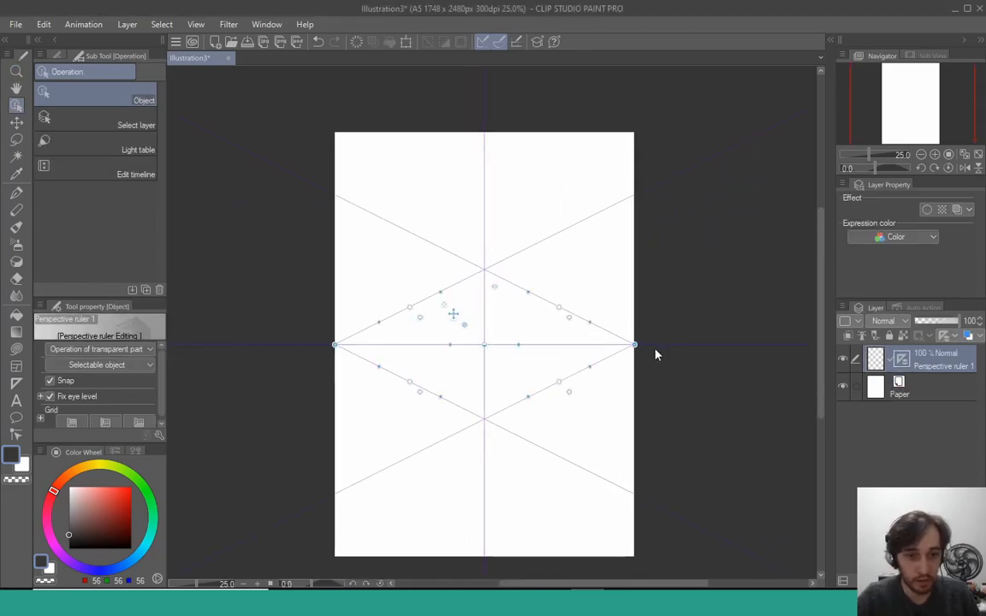
left_click_drag(635, 349, 751, 355)
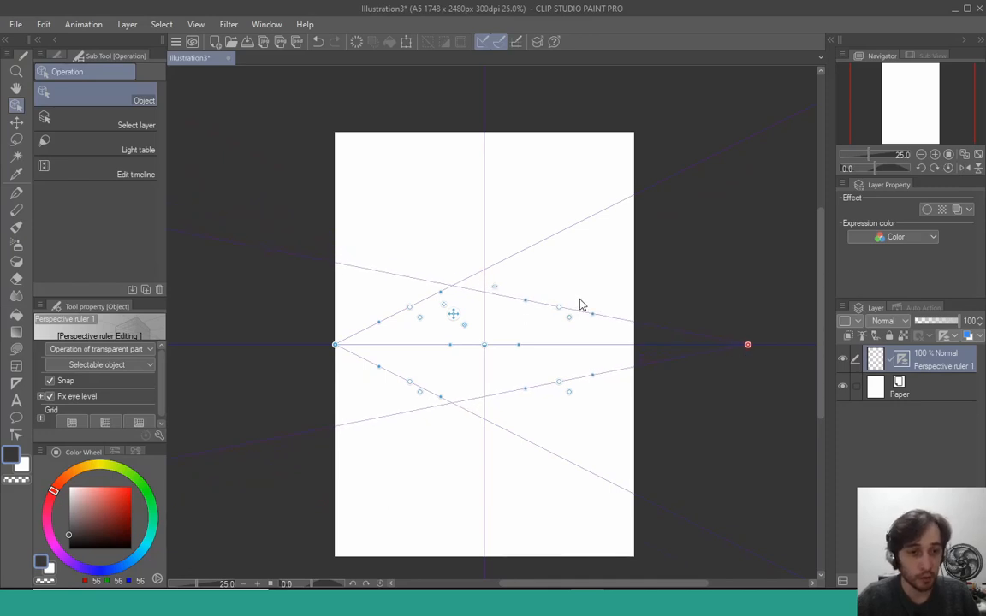
left_click_drag(581, 305, 651, 182)
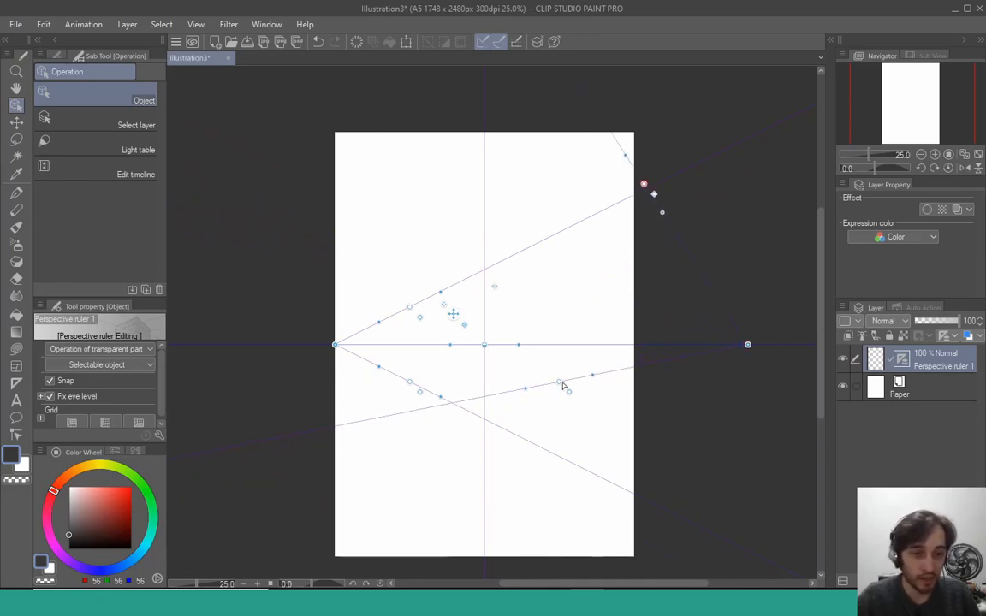
left_click_drag(565, 386, 574, 496)
Step: Move the ruler's left vanishing point beyond the opposite page edge and swing its guide lines away from the page center
left_click_drag(336, 345, 221, 354)
left_click_drag(409, 306, 309, 180)
left_click_drag(409, 382, 343, 520)
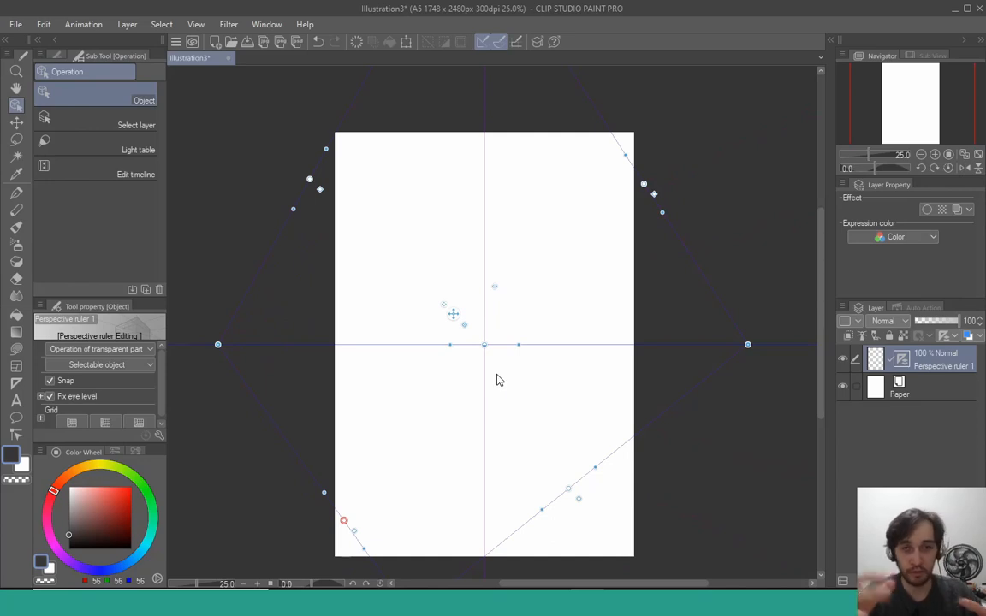
Step: Draw the near vertical edge and the four receding edges of a two-point perspective box on a new vector layer with the G-pen
key("p")
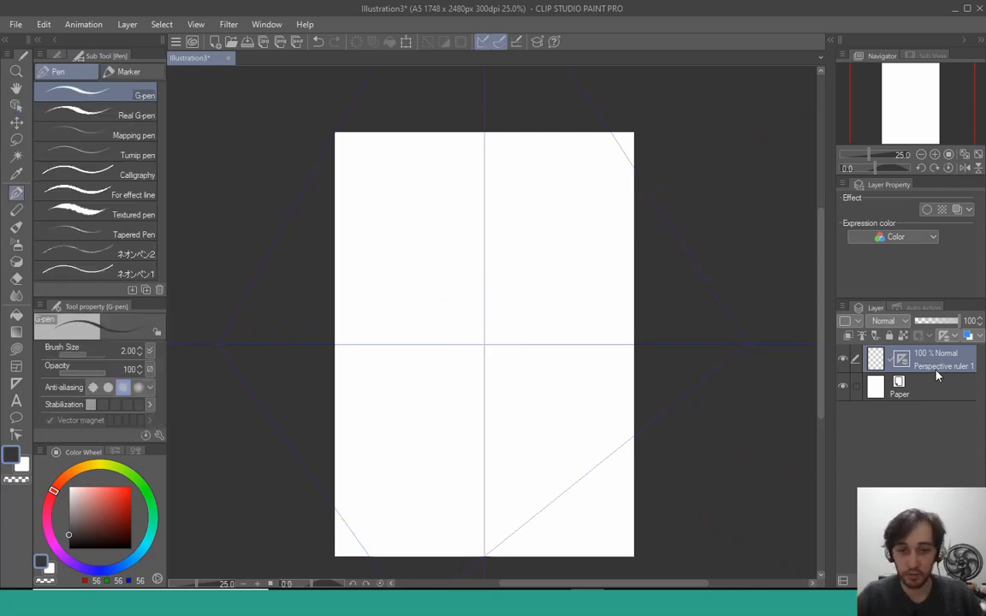
key("ctrl+shift+n")
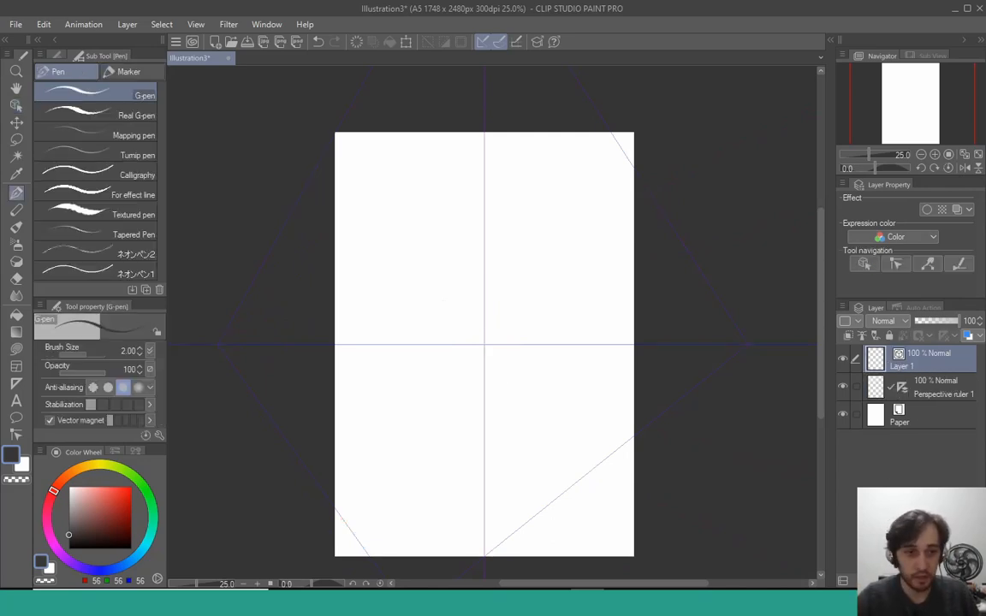
mouse_move(430, 212)
left_mouse_down()
mouse_move(430, 407)
mouse_move(381, 235)
mouse_move(335, 271)
left_mouse_up()
left_click_drag(339, 365, 445, 382)
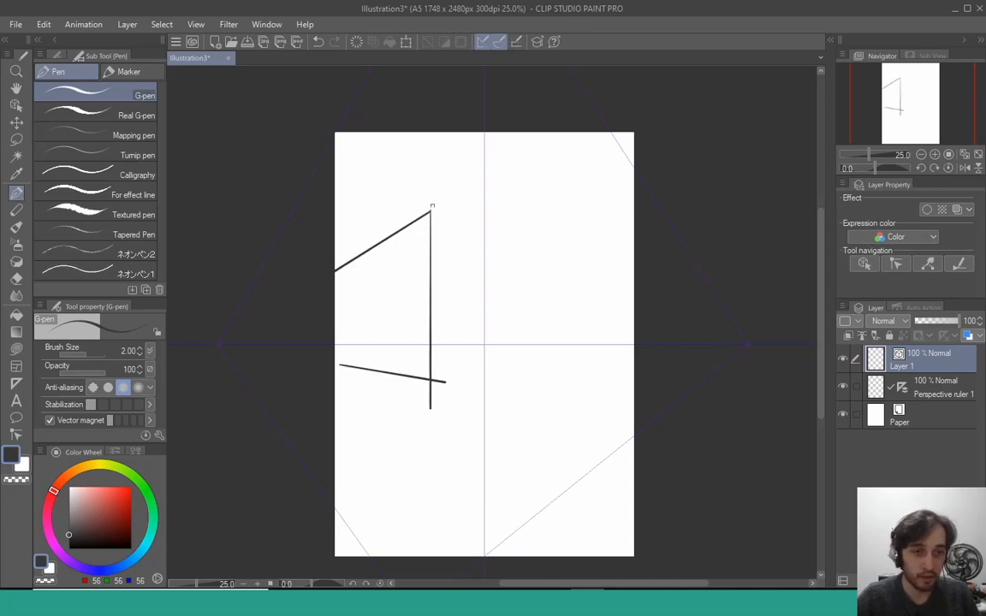
left_click_drag(431, 212, 633, 297)
mouse_move(426, 383)
left_mouse_down()
mouse_move(581, 364)
mouse_move(633, 358)
left_mouse_up()
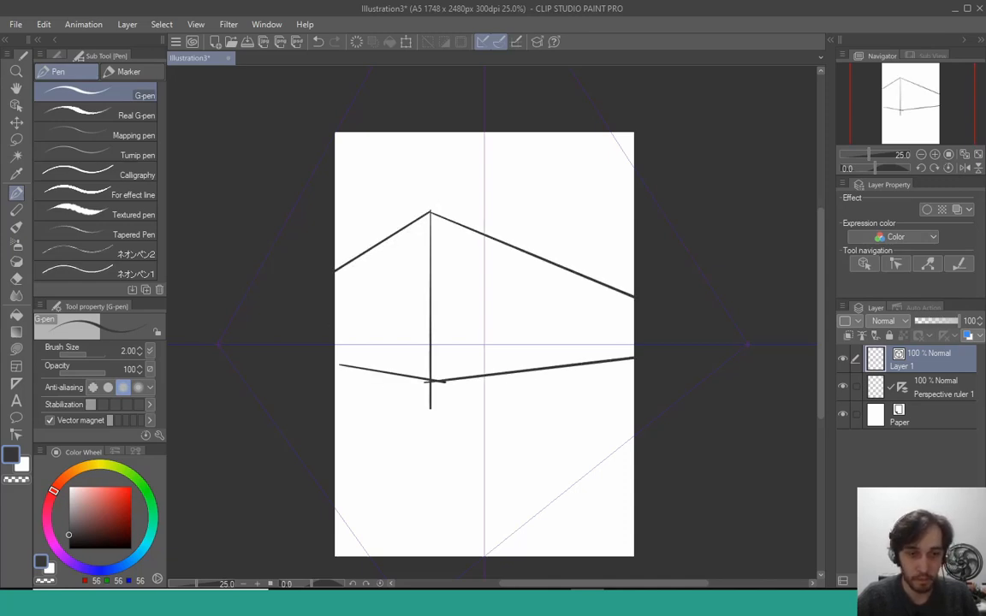
Step: Close the box with vertical edges on both sides and draw a second, taller block rising behind it
left_click_drag(582, 277, 583, 360)
left_click_drag(349, 264, 350, 369)
mouse_move(360, 252)
left_mouse_down()
mouse_move(359, 207)
mouse_move(390, 181)
mouse_move(388, 233)
left_mouse_up()
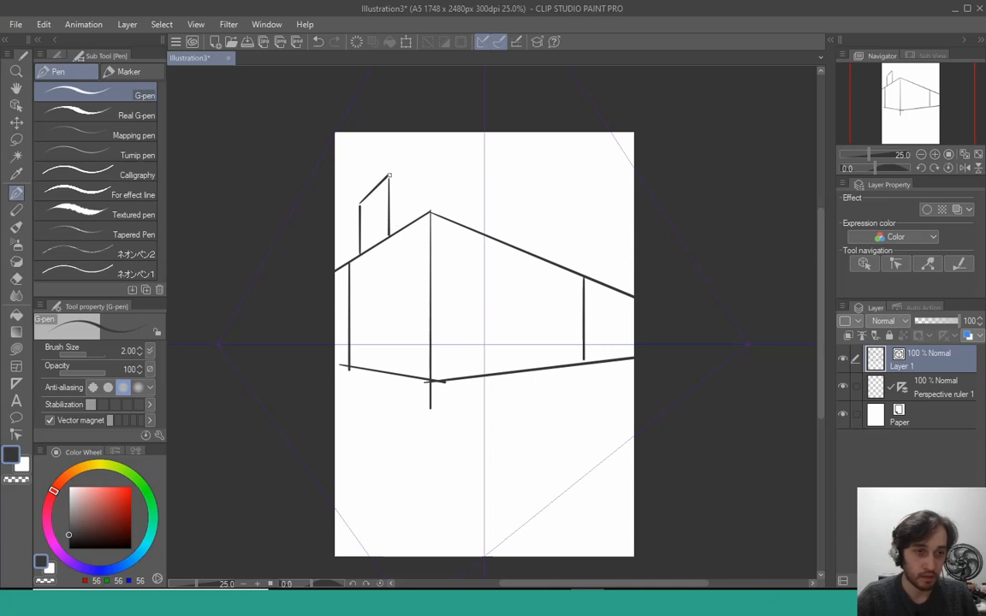
left_click_drag(389, 177, 581, 265)
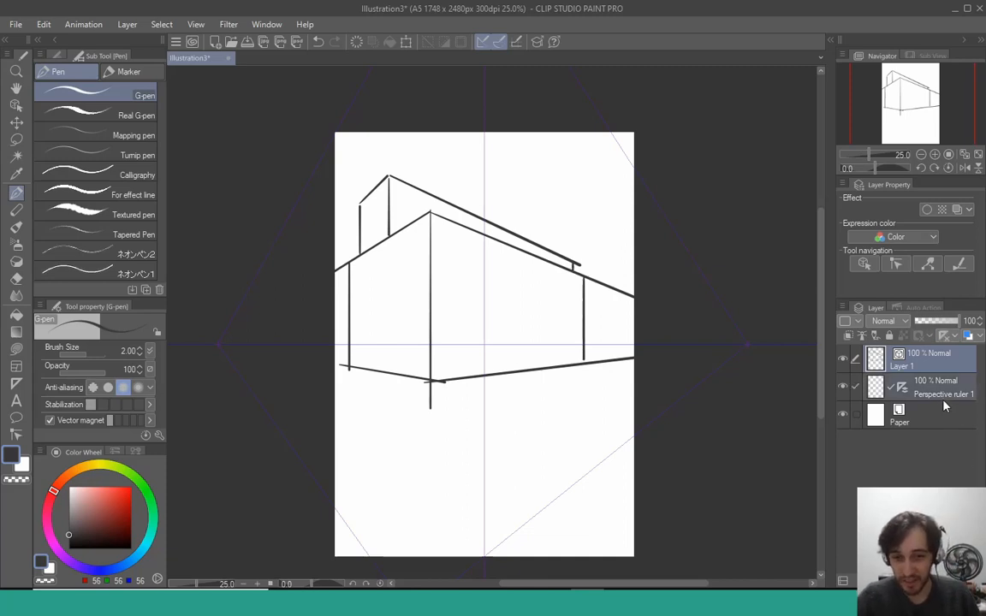
Step: Select Layer 1 and Perspective ruler 1 together and delete them
left_click(855, 387)
left_click_drag(928, 556, 967, 581)
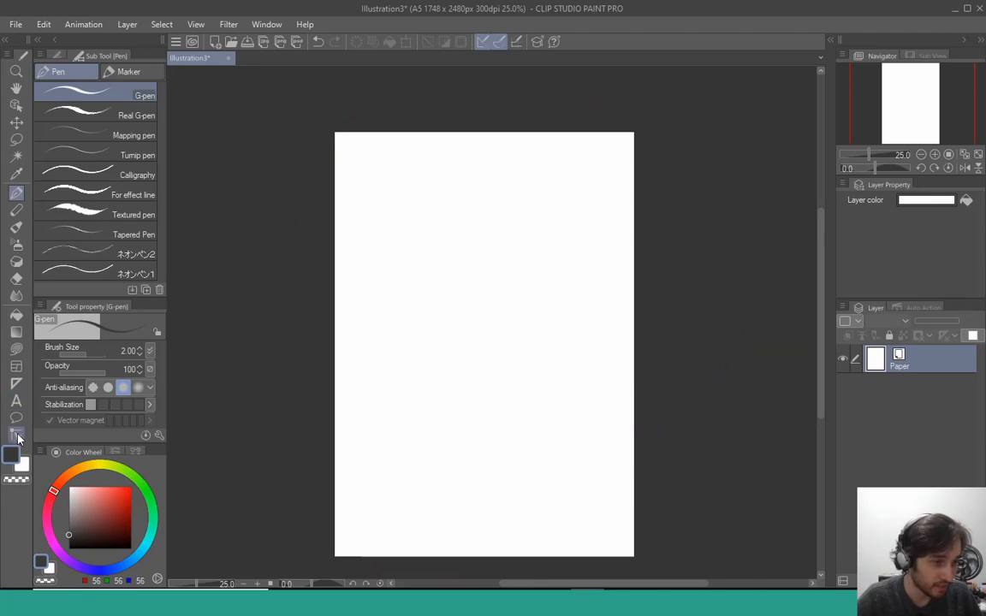
Step: Create a vertical symmetrical ruler with 2 lines and line symmetry down the middle of the page on a new layer
left_click(16, 435)
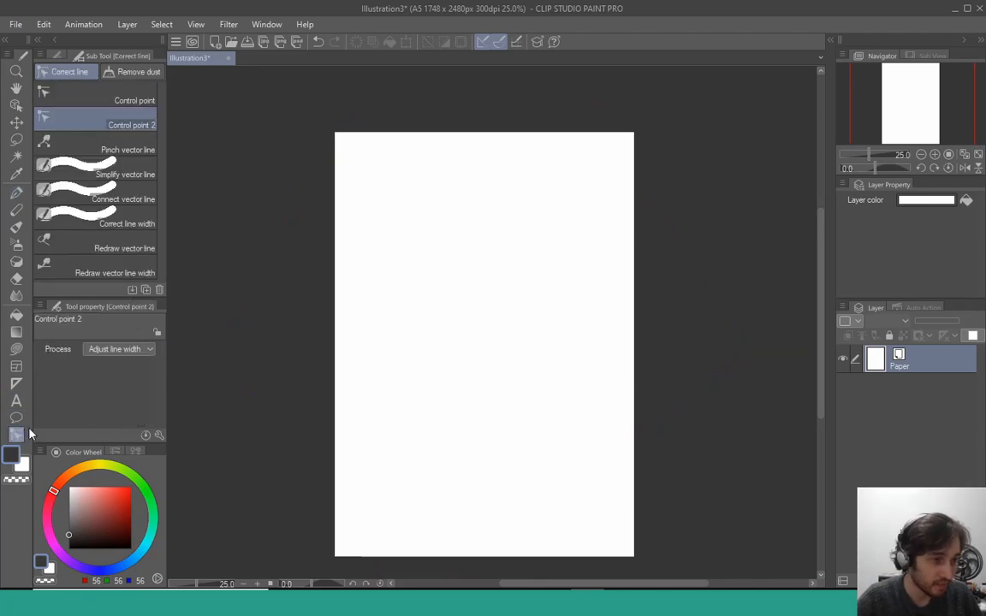
left_click(16, 384)
left_click(128, 269)
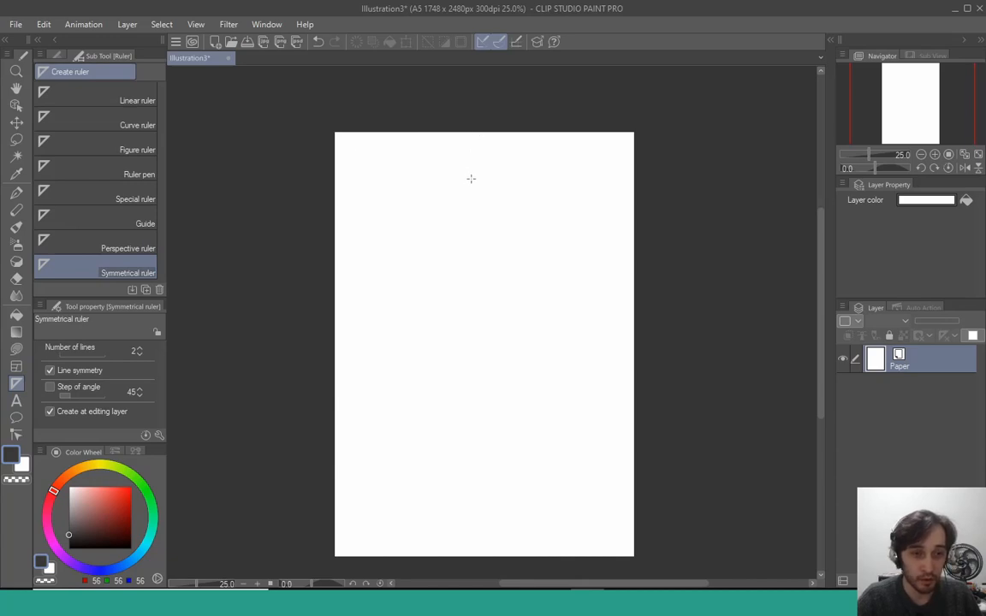
left_click_drag(471, 175, 462, 399)
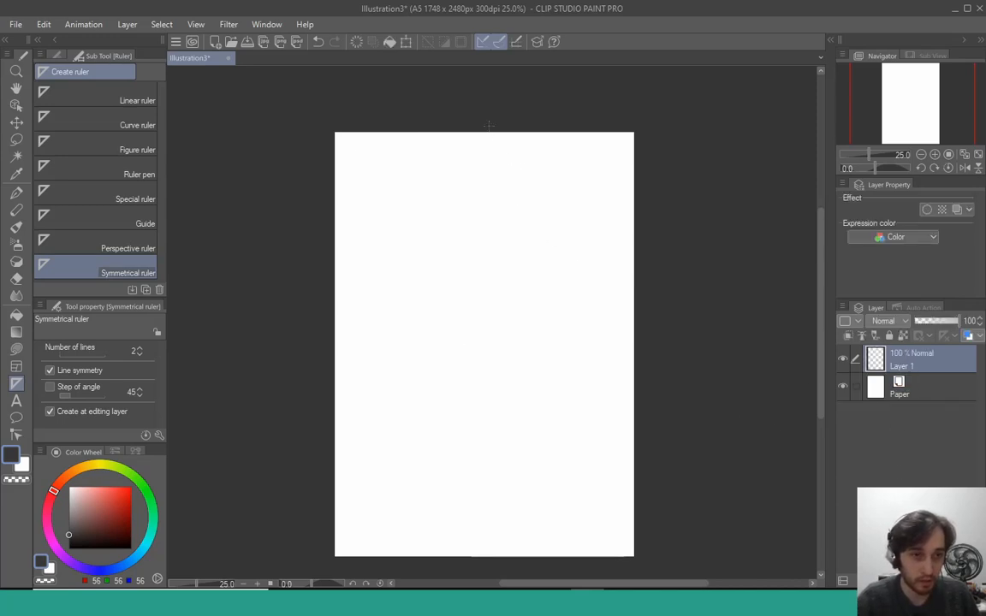
left_click_drag(489, 126, 489, 385)
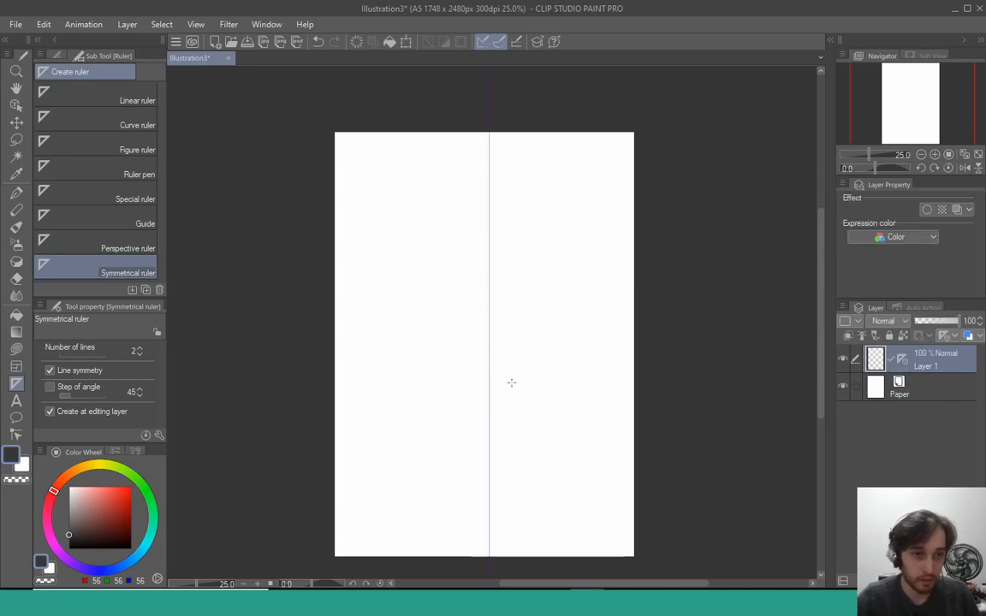
Step: Rename the symmetrical ruler's layer as symetry
double_click(923, 366)
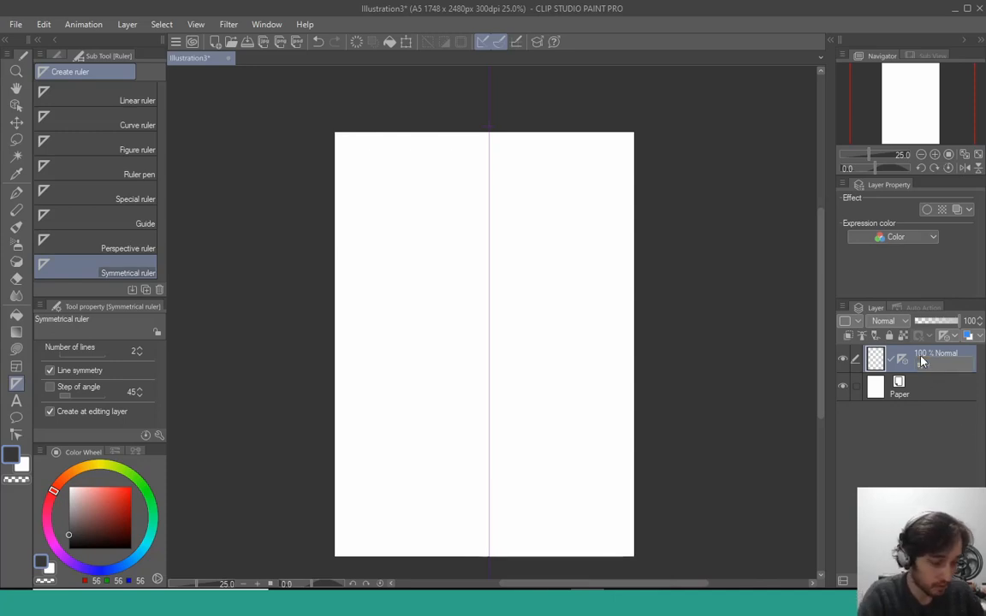
type("symetry")
key("Return")
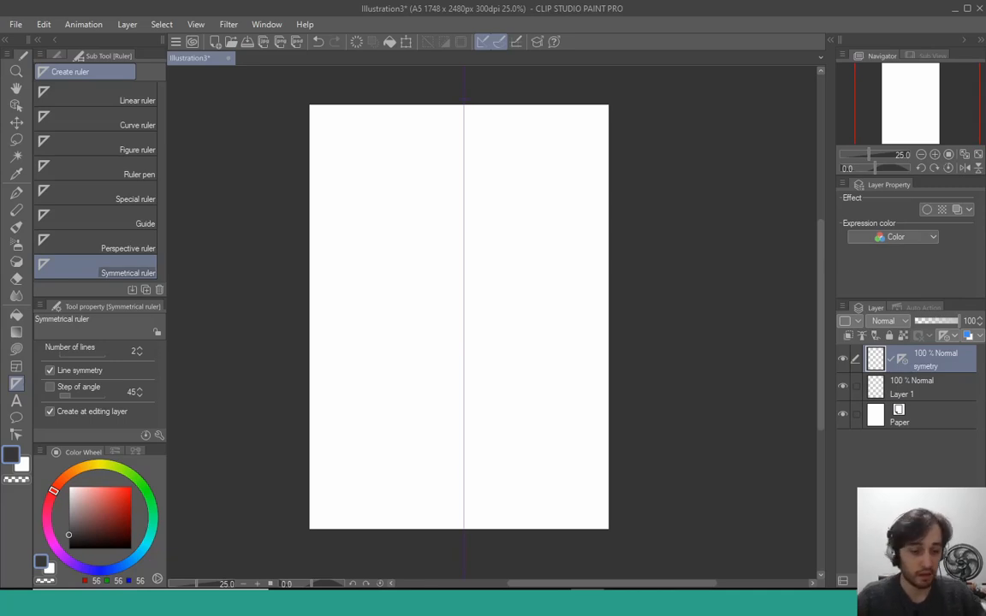
Step: Draw the mirrored curved sides of a round character head in the upper half of the page with the G-pen
key("p")
left_click_drag(515, 310, 512, 332)
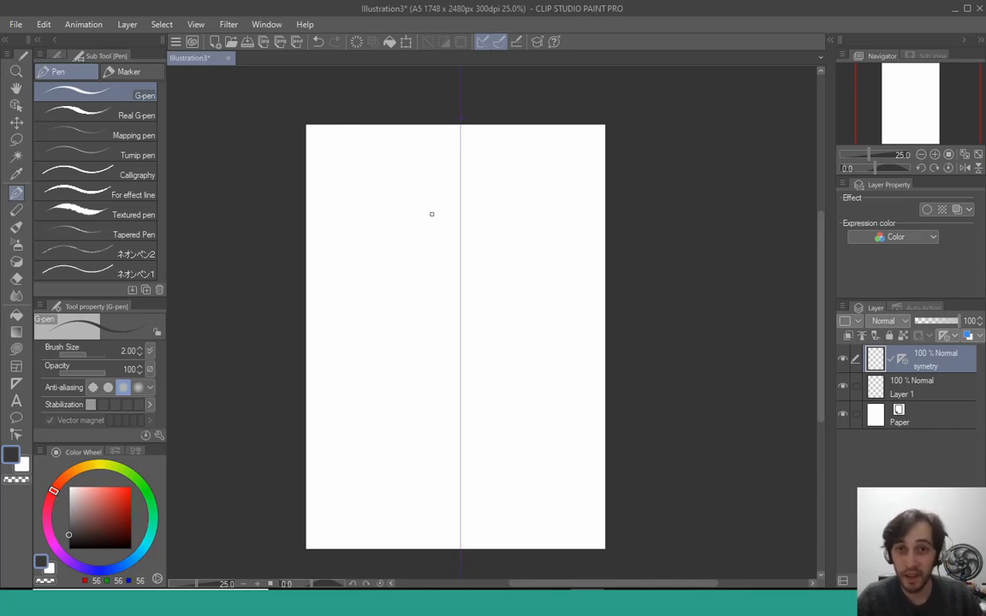
mouse_move(445, 196)
left_mouse_down()
mouse_move(423, 213)
mouse_move(409, 264)
mouse_move(431, 302)
left_mouse_up()
key("ctrl+z")
key("ctrl+z")
left_click_drag(435, 203, 437, 302)
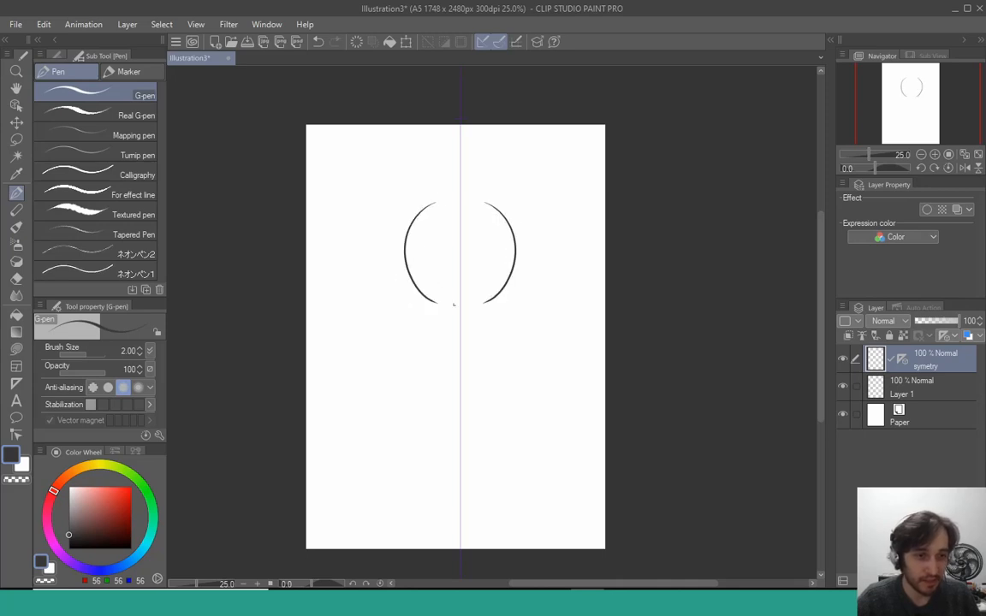
Step: Draw the character's face inside the head with solid dark eyes, eyebrows, a rounded muzzle and a thickly outlined nose
mouse_move(436, 237)
left_mouse_down()
mouse_move(441, 248)
mouse_move(445, 226)
mouse_move(421, 297)
mouse_move(458, 306)
left_mouse_up()
left_click_drag(442, 263, 453, 286)
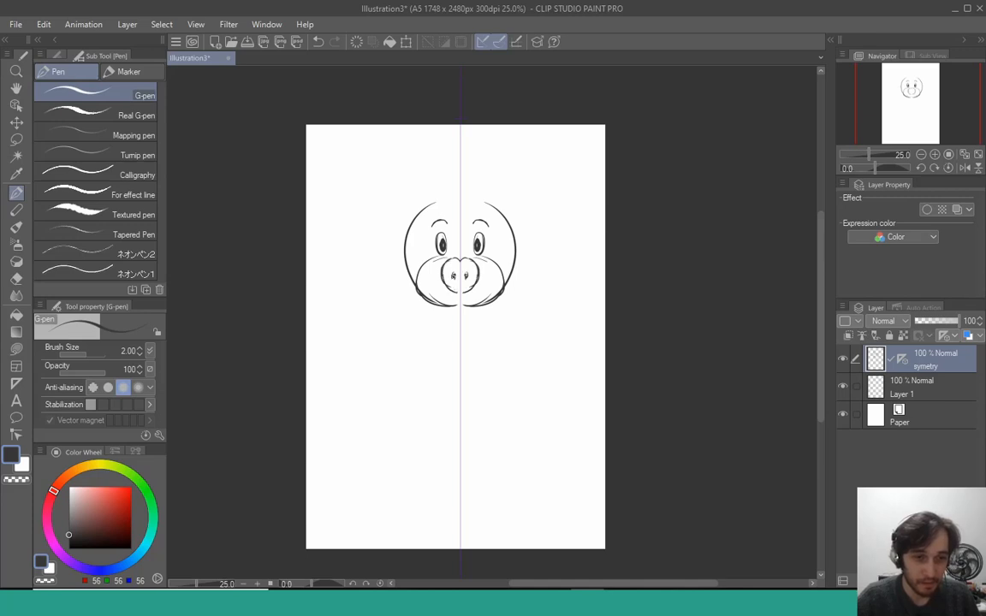
key("ctrl+z")
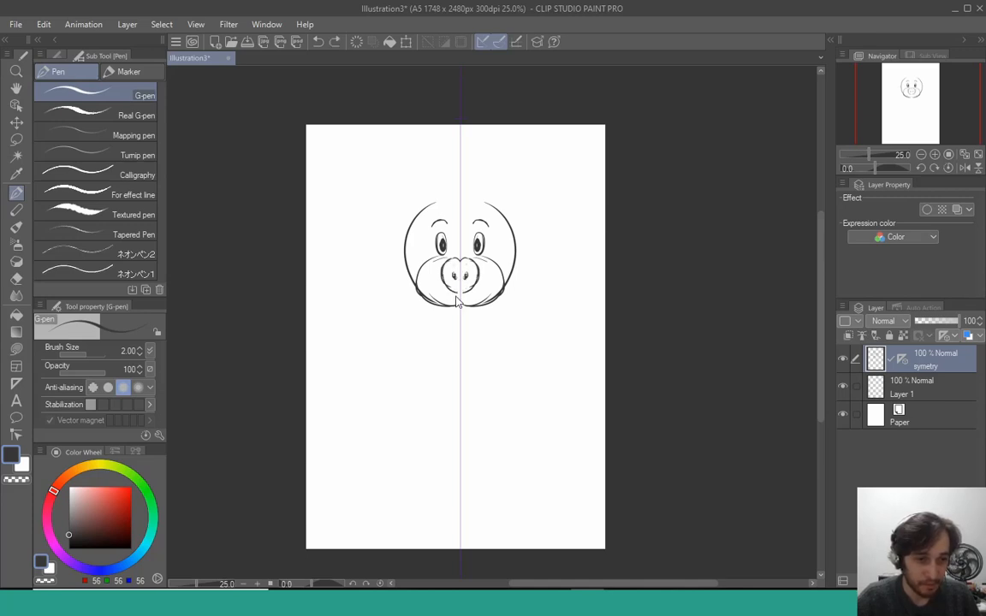
left_click_drag(460, 265, 456, 296)
mouse_move(444, 299)
left_mouse_down()
mouse_move(459, 298)
mouse_move(416, 286)
mouse_move(452, 255)
mouse_move(459, 260)
mouse_move(437, 253)
mouse_move(451, 255)
mouse_move(444, 246)
left_mouse_up()
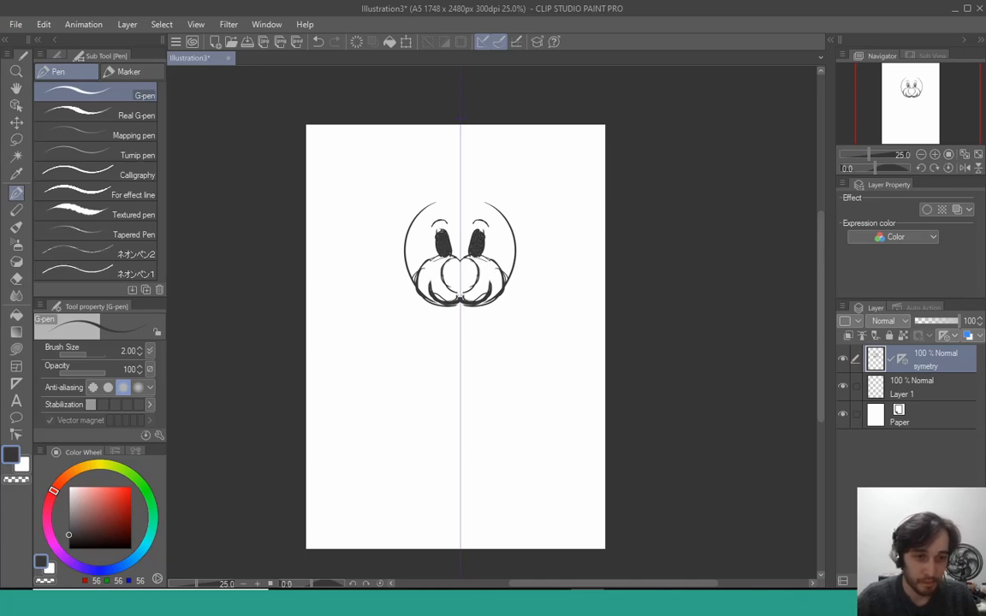
mouse_move(442, 257)
left_mouse_down()
mouse_move(415, 275)
mouse_move(422, 269)
left_mouse_up()
mouse_move(451, 256)
left_mouse_down()
mouse_move(462, 254)
mouse_move(459, 290)
left_mouse_up()
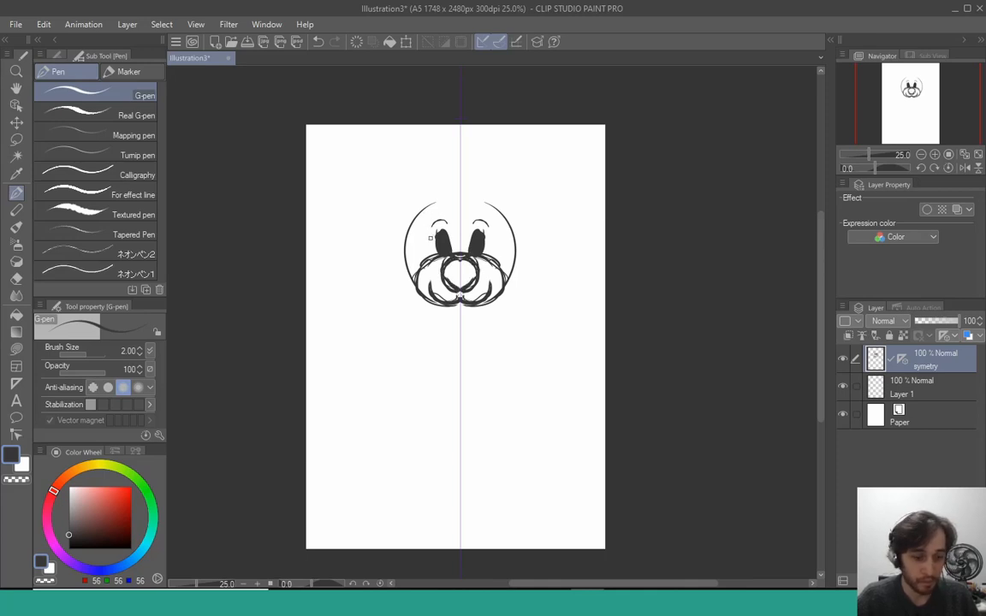
Step: Nudge the head drawing slightly down along the symmetry axis
key("ctrl+Down")
key("ctrl+Down")
key("ctrl+Down")
key("ctrl+Down")
key("ctrl+Down")
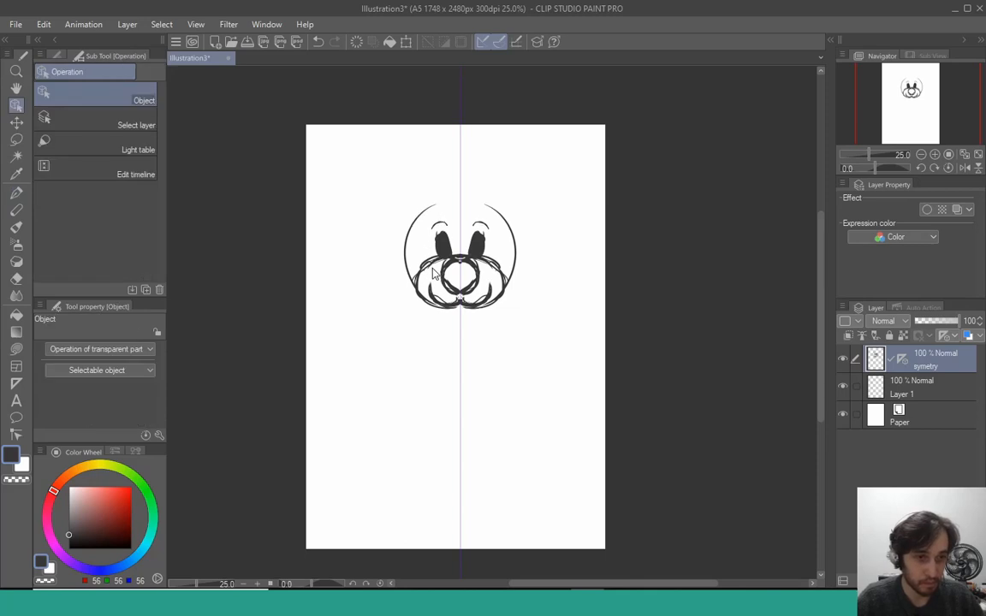
Step: Draw the open mouth, collar and long body ending in two rounded feet below the head with the G-pen
key("p")
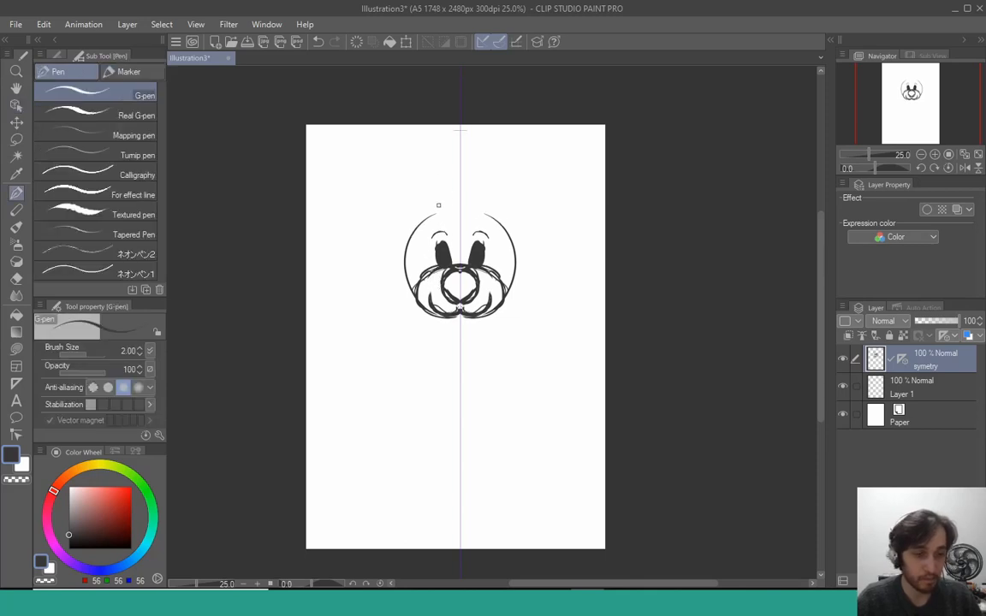
mouse_move(418, 305)
left_mouse_down()
mouse_move(414, 337)
mouse_move(447, 351)
mouse_move(418, 342)
mouse_move(462, 348)
mouse_move(432, 325)
mouse_move(458, 338)
mouse_move(449, 326)
mouse_move(459, 335)
mouse_move(429, 327)
mouse_move(408, 339)
mouse_move(403, 389)
mouse_move(429, 389)
left_mouse_up()
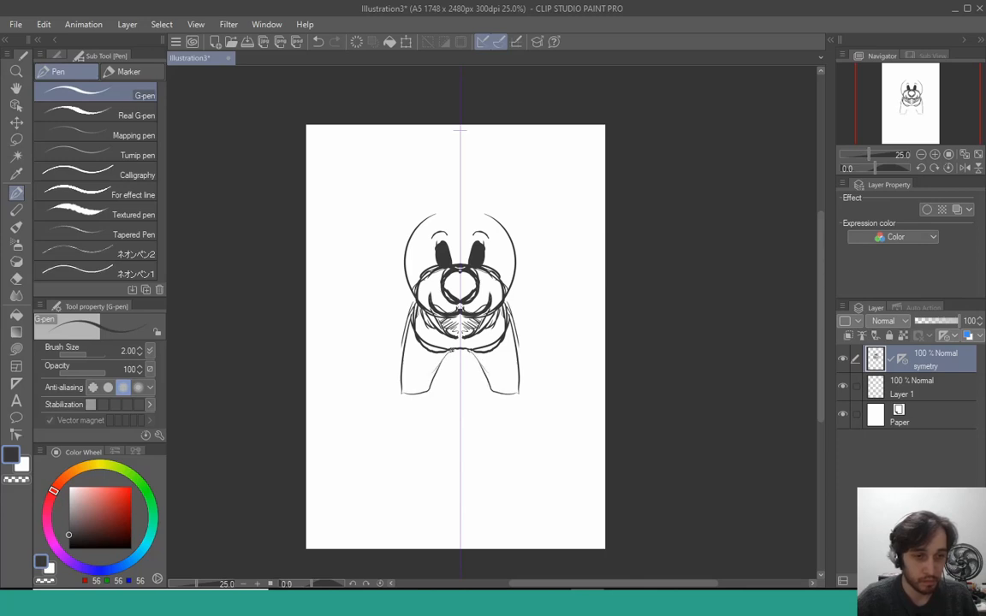
key("ctrl+z")
key("ctrl+z")
mouse_move(409, 335)
left_mouse_down()
mouse_move(433, 439)
mouse_move(445, 442)
mouse_move(422, 432)
mouse_move(412, 454)
mouse_move(459, 460)
left_mouse_up()
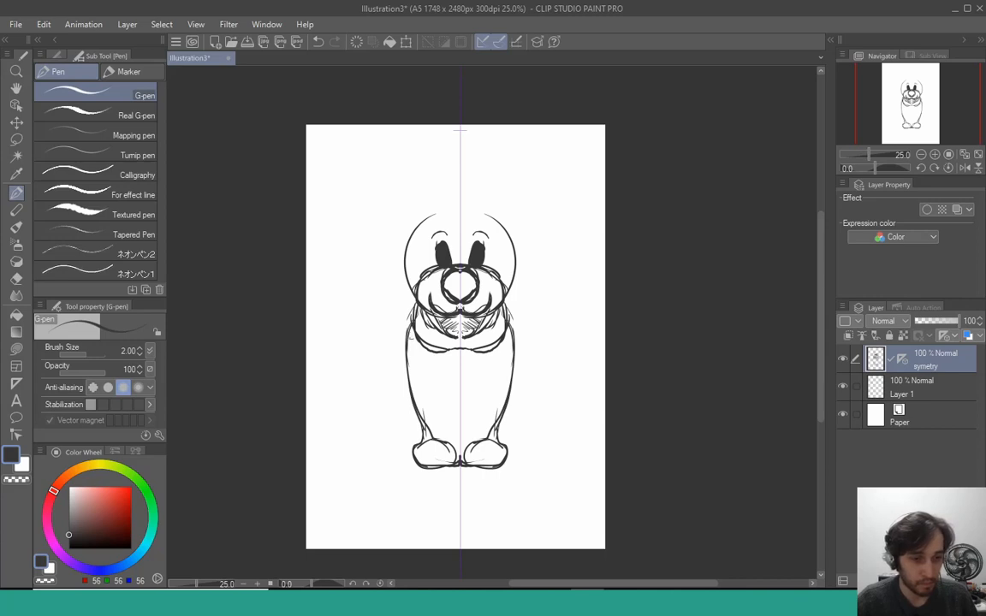
Step: Draw mirrored arms hanging beside the body and add pointed fur tufts along the cheeks
mouse_move(409, 308)
left_mouse_down()
mouse_move(382, 374)
mouse_move(400, 402)
left_mouse_up()
left_click_drag(412, 324, 419, 411)
left_click_drag(417, 395, 416, 417)
mouse_move(388, 368)
left_mouse_down()
mouse_move(384, 386)
mouse_move(416, 307)
mouse_move(406, 387)
left_mouse_up()
key("ctrl+z")
mouse_move(412, 373)
left_mouse_down()
mouse_move(411, 391)
mouse_move(396, 374)
left_mouse_up()
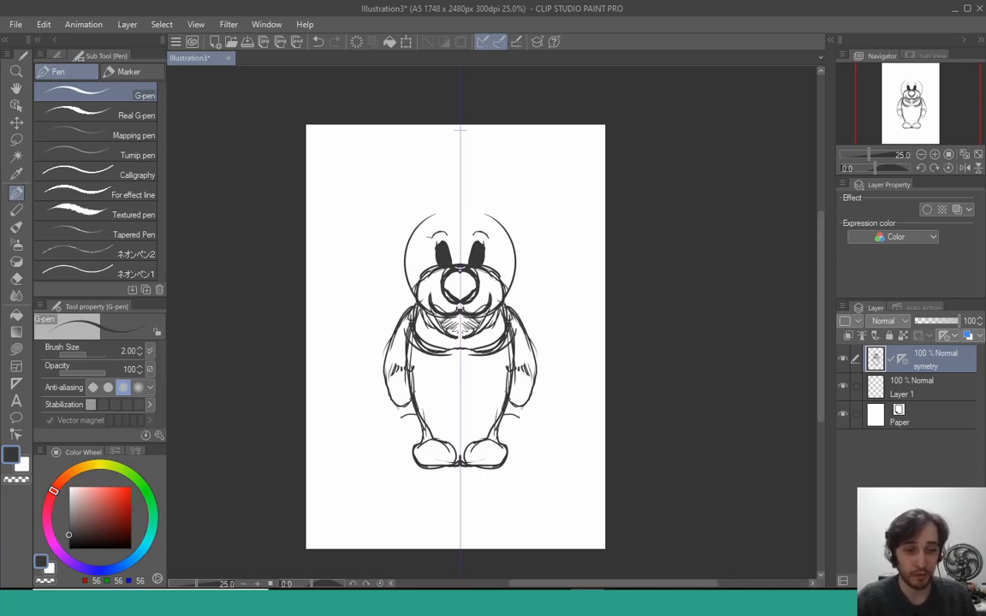
mouse_move(405, 248)
left_mouse_down()
mouse_move(403, 291)
mouse_move(428, 312)
left_mouse_up()
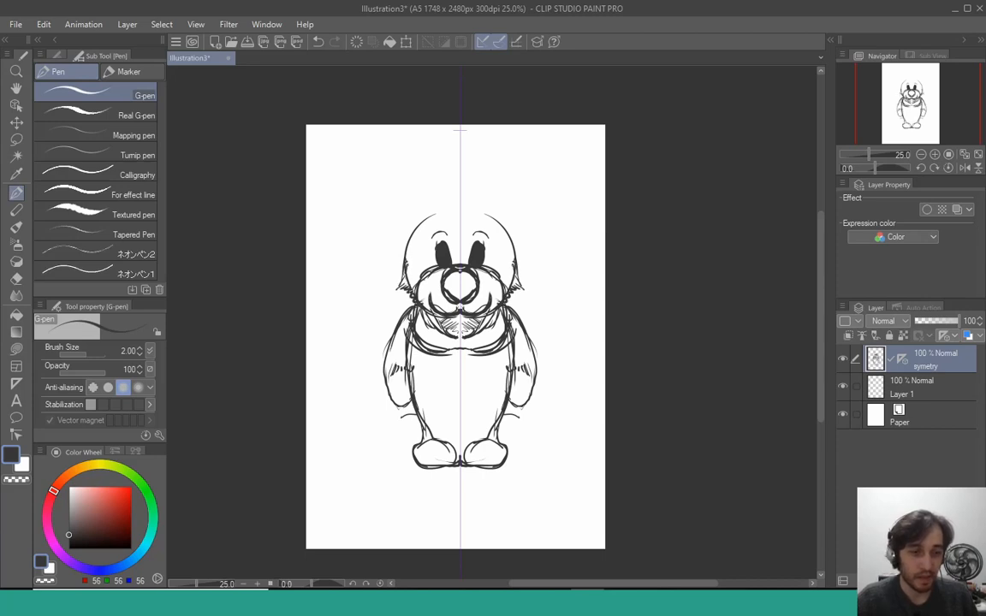
Step: Draw an oval belly patch and shade the lower body with diagonal hatching down to the reinforced feet
mouse_move(446, 358)
left_mouse_down()
mouse_move(438, 378)
mouse_move(454, 420)
mouse_move(446, 408)
mouse_move(446, 418)
mouse_move(461, 419)
left_mouse_up()
mouse_move(422, 408)
left_mouse_down()
mouse_move(460, 420)
mouse_move(424, 421)
left_mouse_up()
left_click_drag(442, 410, 426, 431)
left_click_drag(447, 420, 428, 441)
left_click_drag(460, 422, 436, 444)
mouse_move(459, 433)
left_mouse_down()
mouse_move(443, 448)
mouse_move(449, 452)
mouse_move(416, 457)
mouse_move(421, 470)
left_mouse_up()
mouse_move(415, 446)
left_mouse_down()
mouse_move(409, 459)
mouse_move(455, 467)
left_mouse_up()
Step: Sketch a flat mirrored ground shadow beneath the character's feet
left_click_drag(382, 475, 460, 480)
mouse_move(453, 481)
left_mouse_down()
mouse_move(414, 484)
mouse_move(460, 481)
mouse_move(438, 482)
left_mouse_up()
left_click_drag(448, 482, 415, 487)
left_click_drag(415, 487, 436, 484)
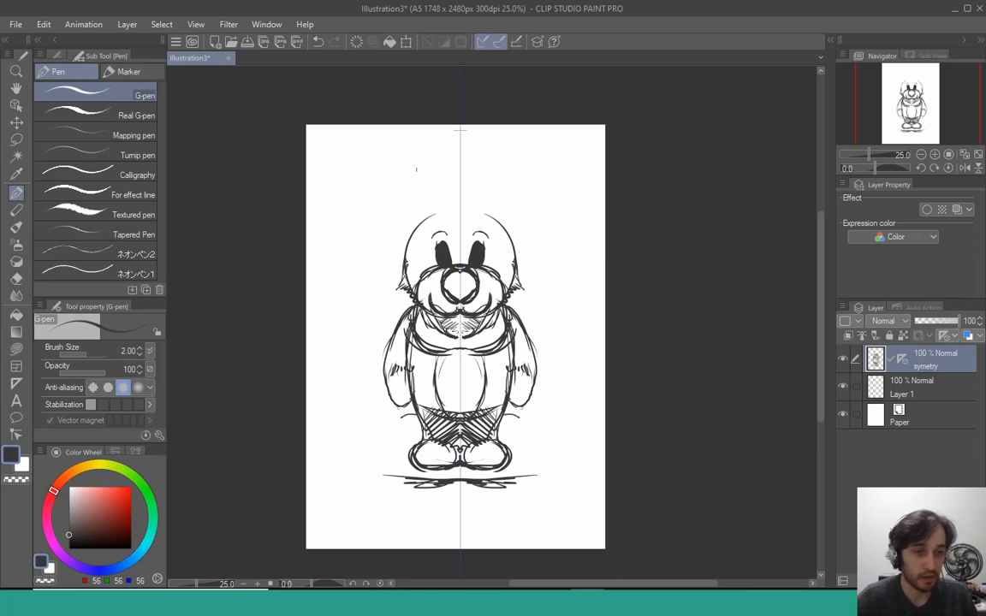
Step: Draw rounded ears with fur strokes and, with special-ruler snapping off, a spiky hair tuft on top of the head
mouse_move(402, 203)
left_mouse_down()
mouse_move(395, 253)
mouse_move(415, 201)
mouse_move(436, 211)
mouse_move(412, 231)
mouse_move(446, 210)
left_mouse_up()
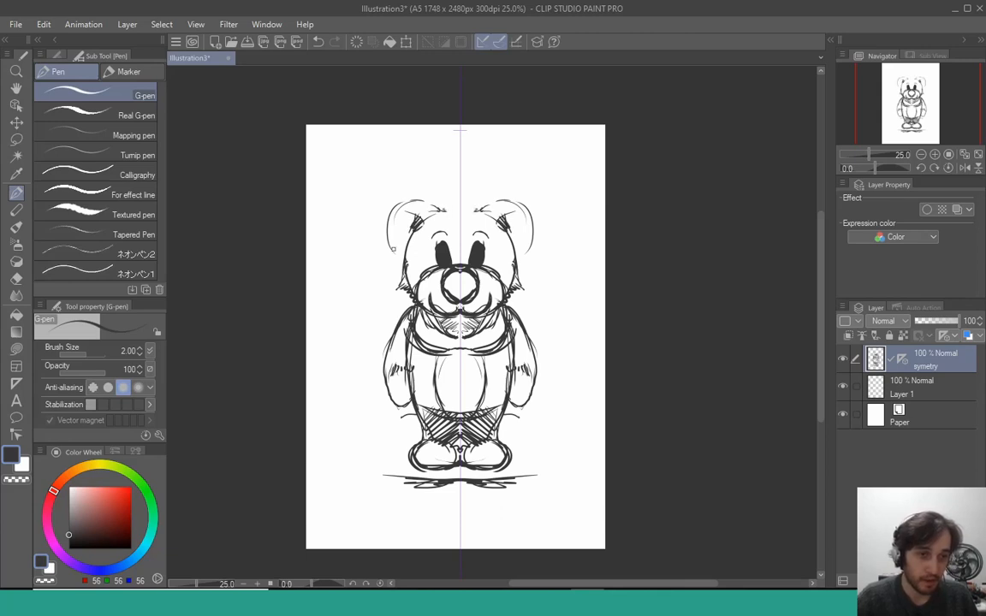
left_click_drag(394, 249, 402, 256)
left_click_drag(398, 254, 407, 267)
left_click_drag(438, 209, 445, 213)
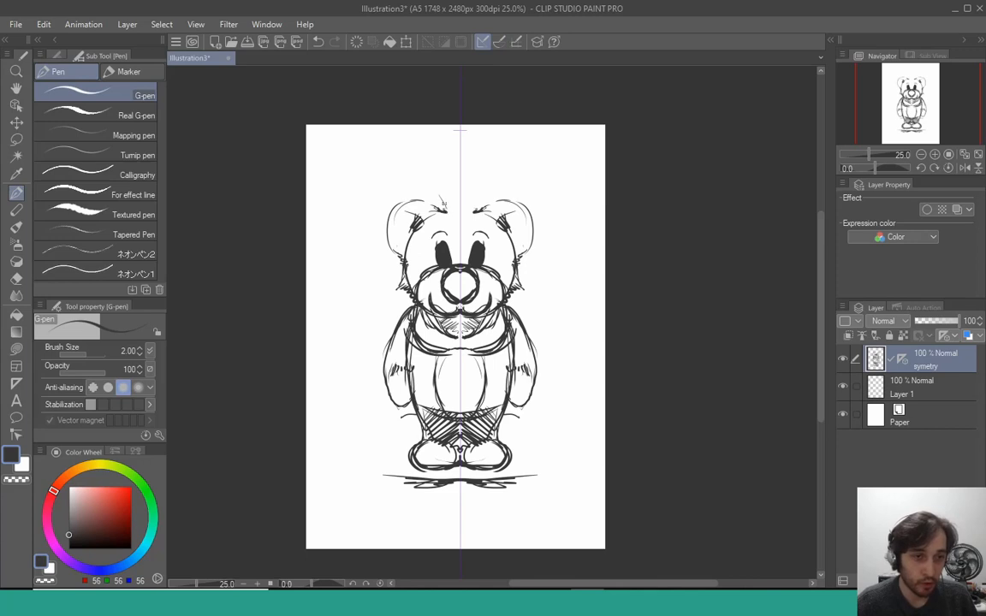
left_click_drag(440, 196, 483, 207)
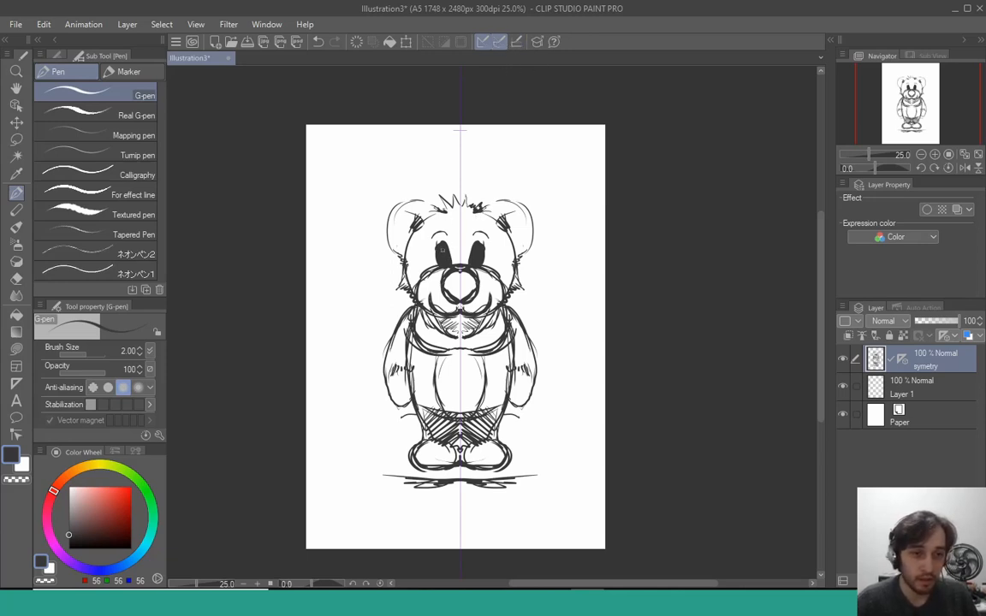
key("e")
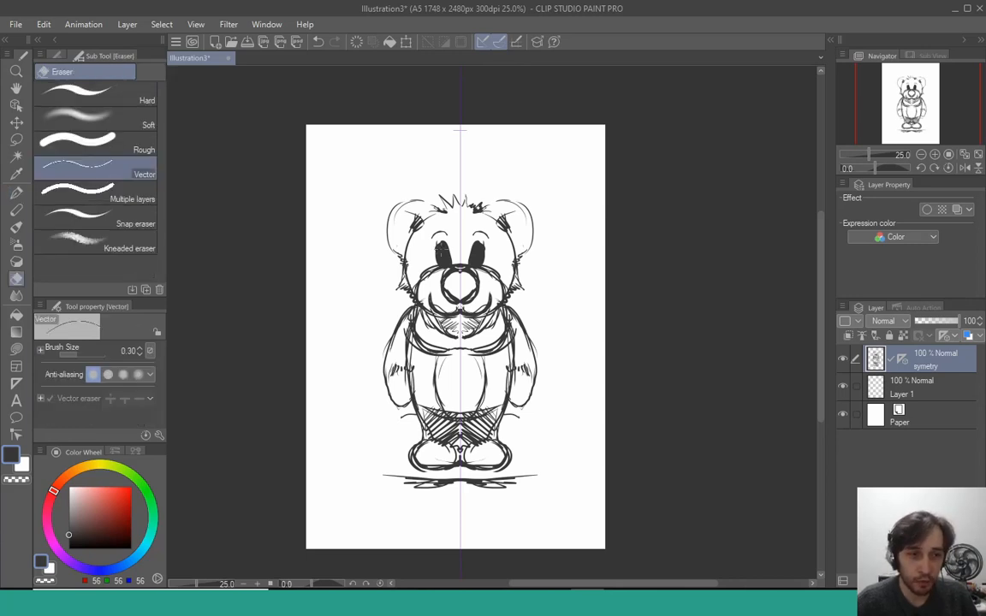
left_click(145, 100)
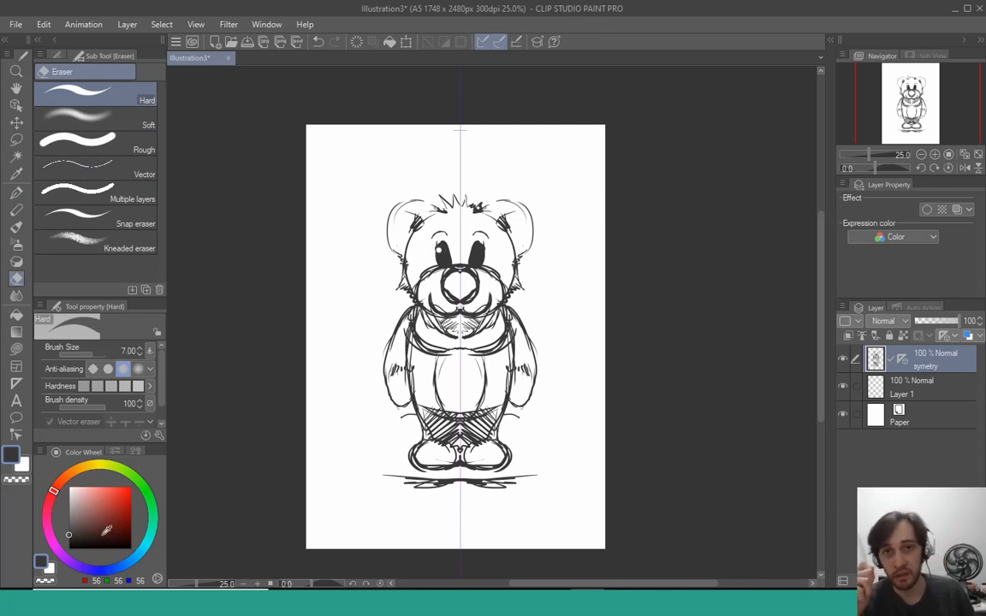
key("ctrl+z")
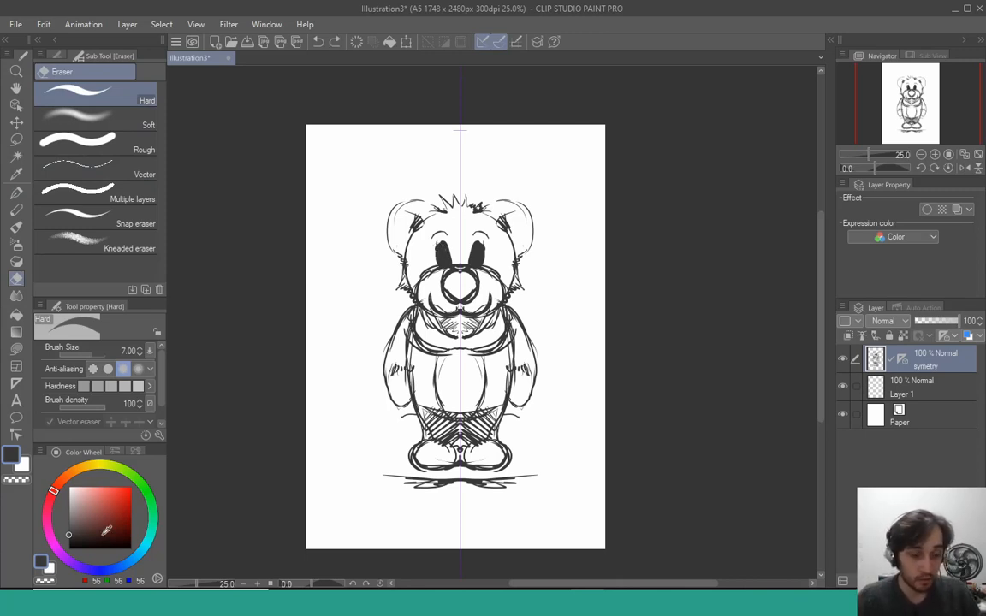
Step: Draw mirrored highlights in both eyes with the G-pen in white and switch back to the dark drawing color
key("p")
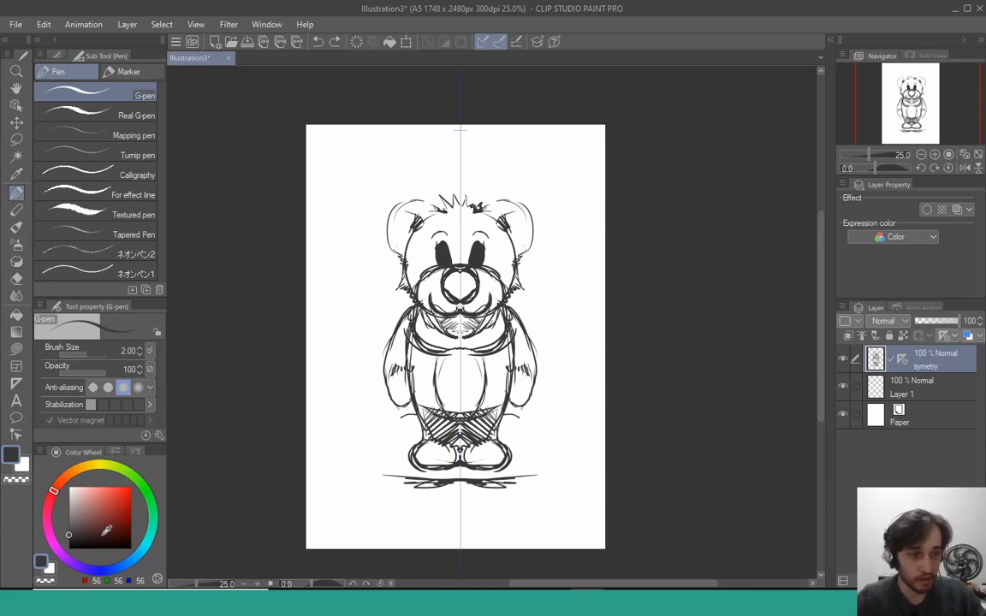
left_click(19, 478)
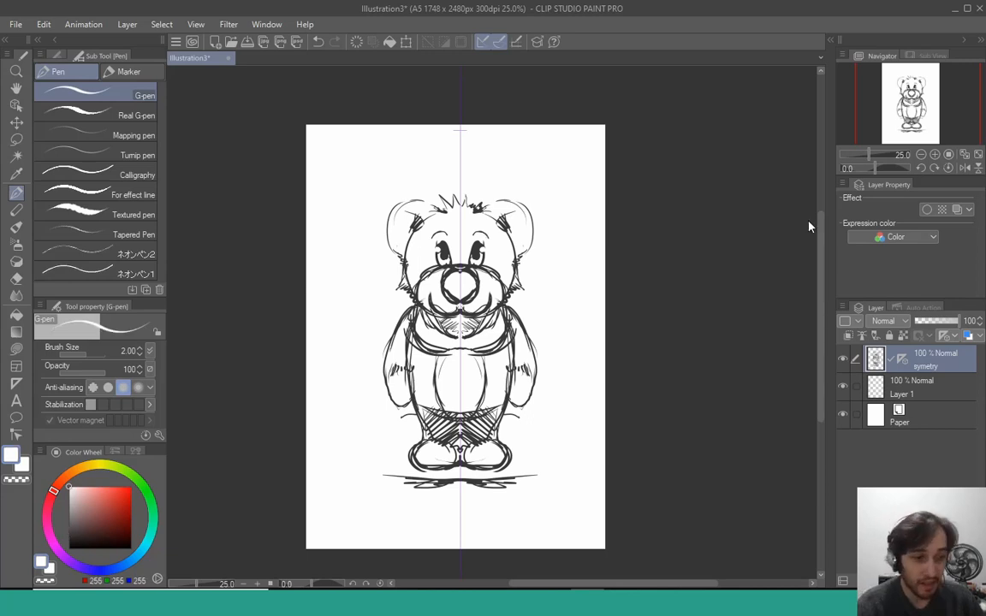
key("x")
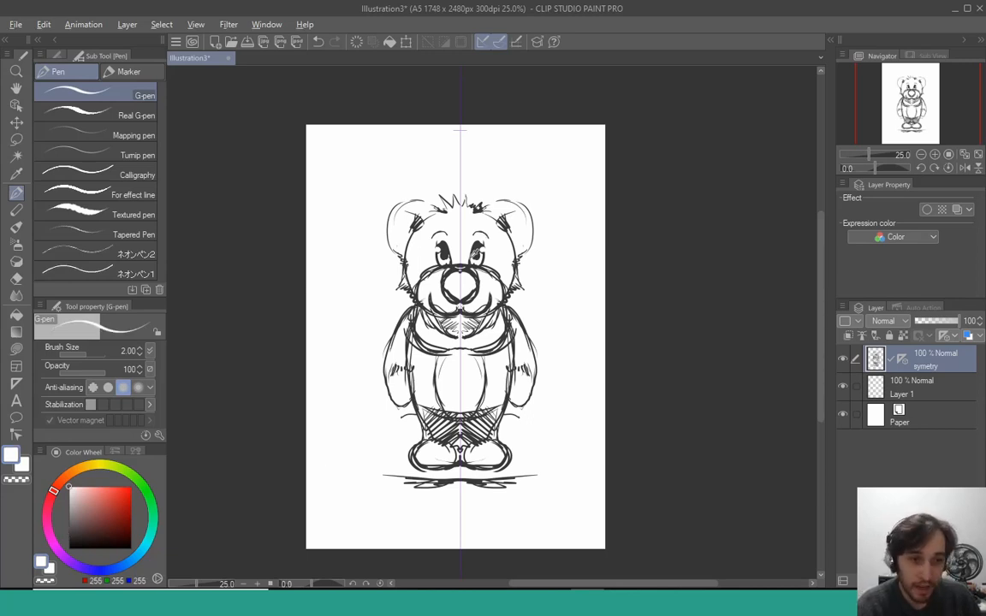
key("x")
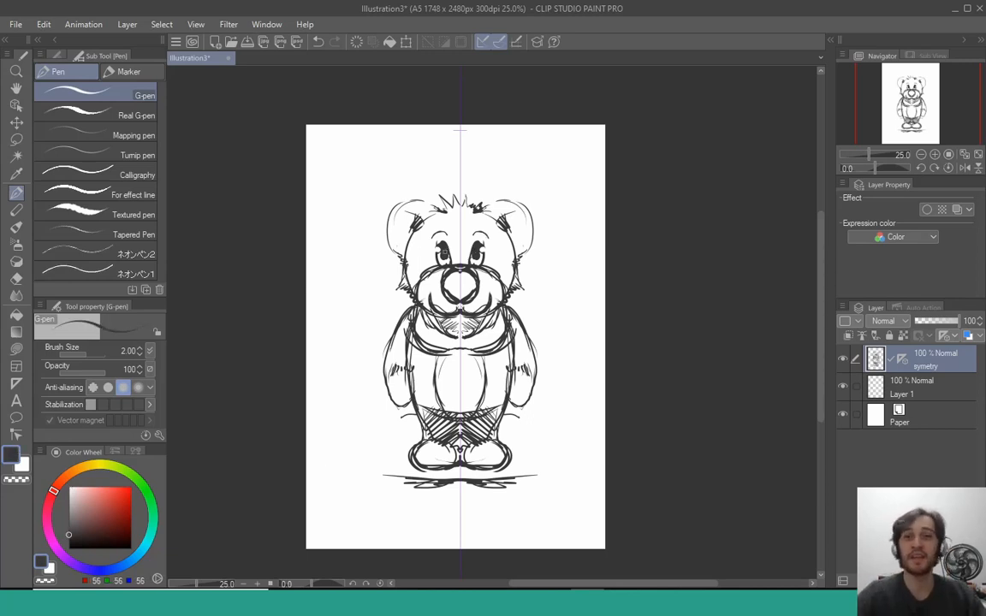